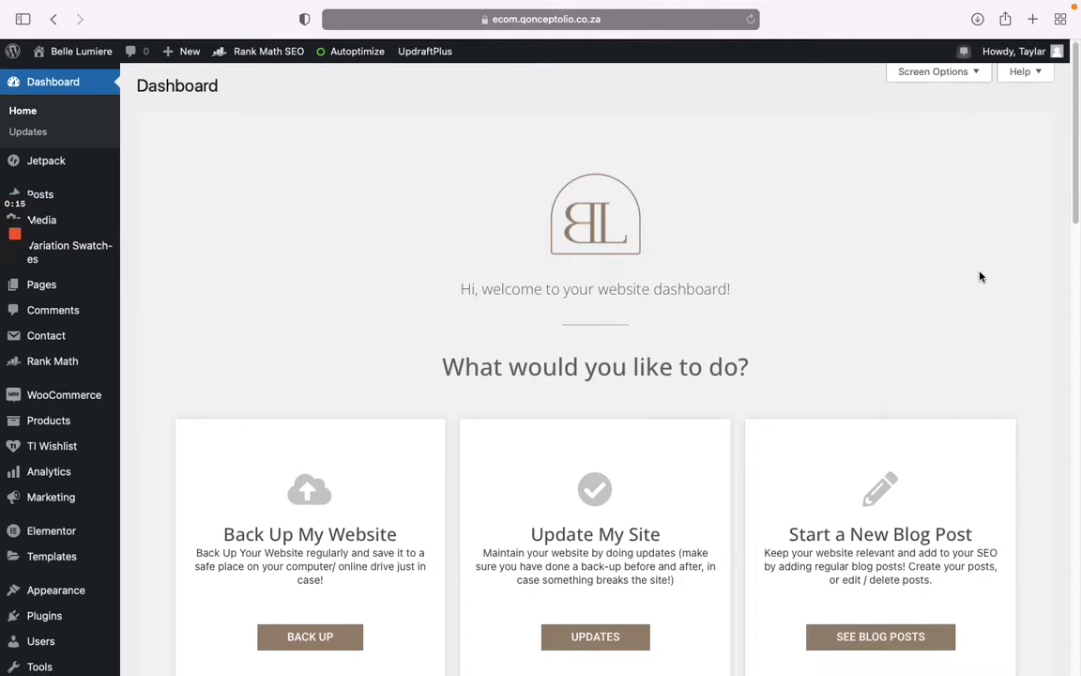
Step: Go from the Dashboard to the blog posts list showing the three candle articles
{"action": "scroll", "coordinate": [821, 502], "scroll_direction": "down", "scroll_amount": 2}
{"action": "left_click", "coordinate": [879, 553]}
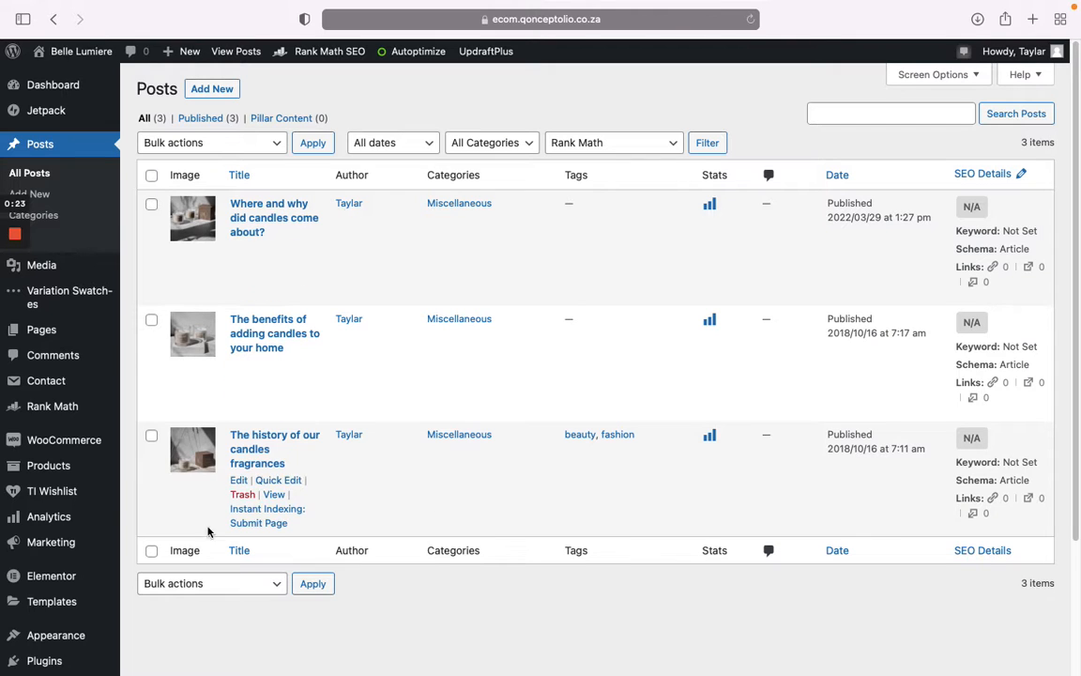
Step: Open 'Where and why did candles come about?' in the editor and show its Post settings
{"action": "left_click", "coordinate": [281, 224]}
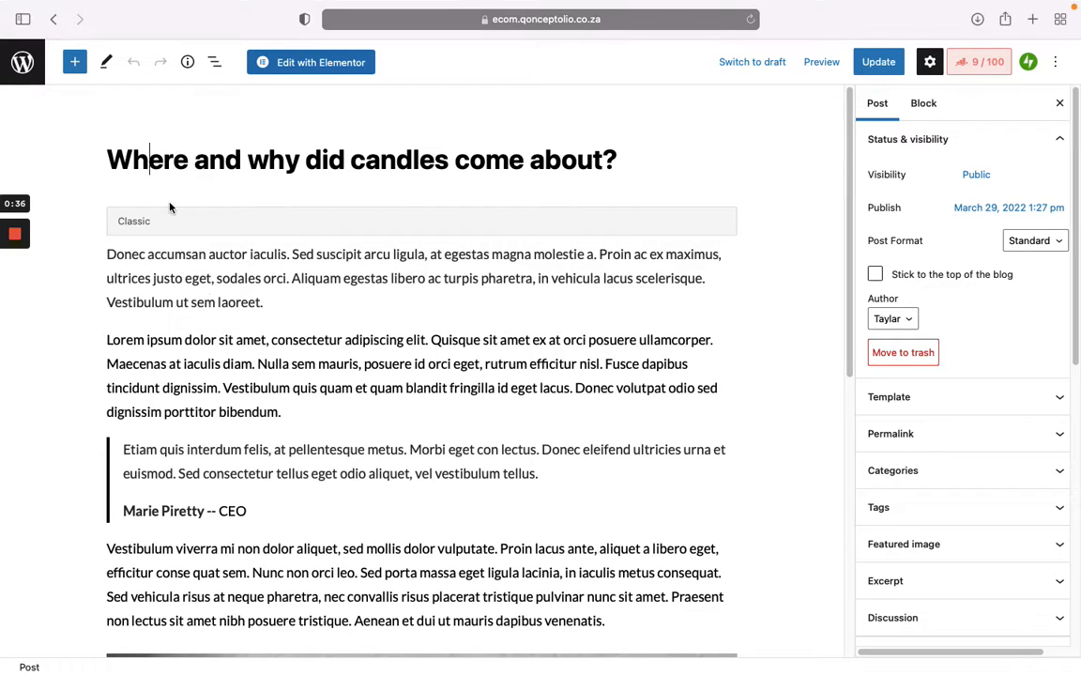
{"action": "left_click_drag", "start_coordinate": [93, 243], "coordinate": [102, 265]}
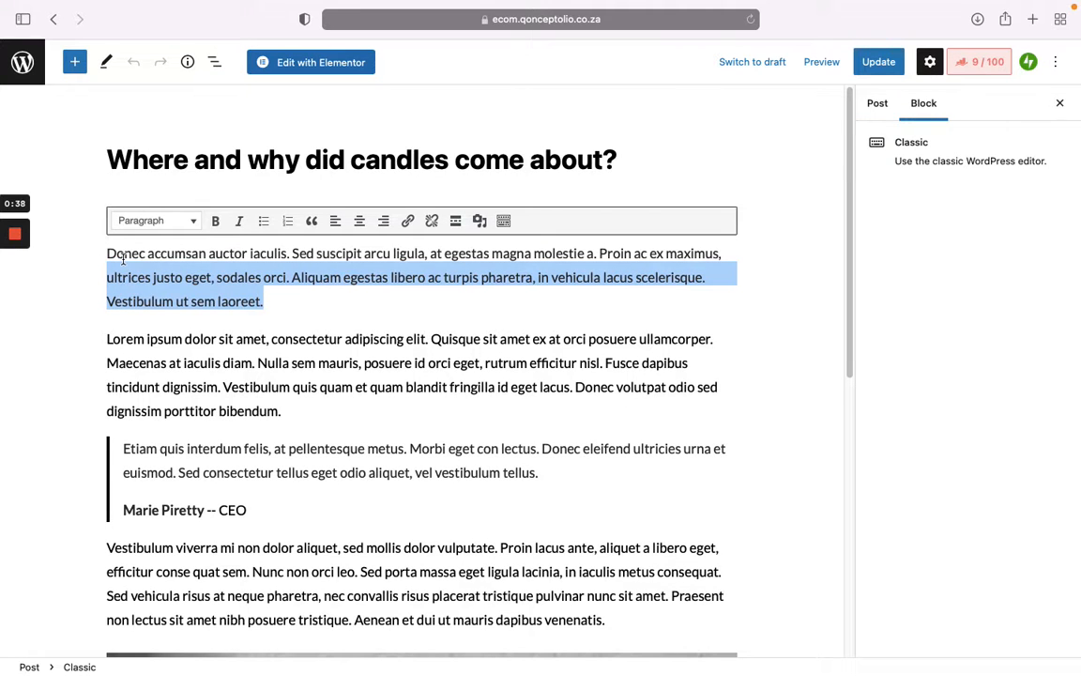
{"action": "left_click", "coordinate": [124, 255]}
{"action": "scroll", "coordinate": [370, 309], "scroll_direction": "down", "scroll_amount": 8}
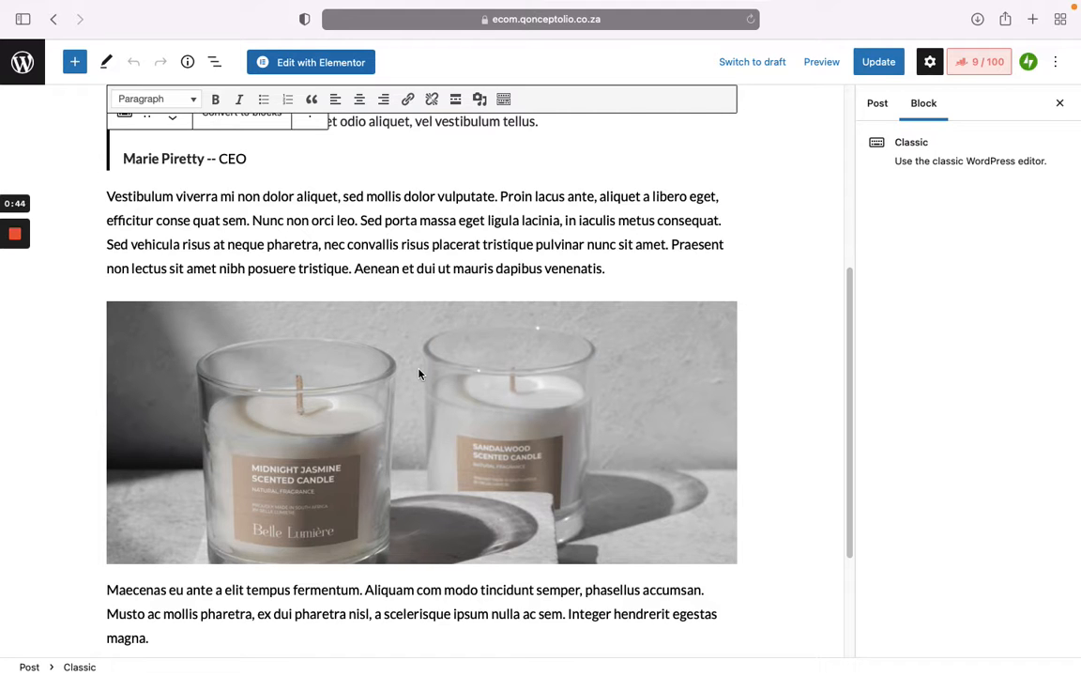
{"action": "scroll", "coordinate": [413, 373], "scroll_direction": "up", "scroll_amount": 8}
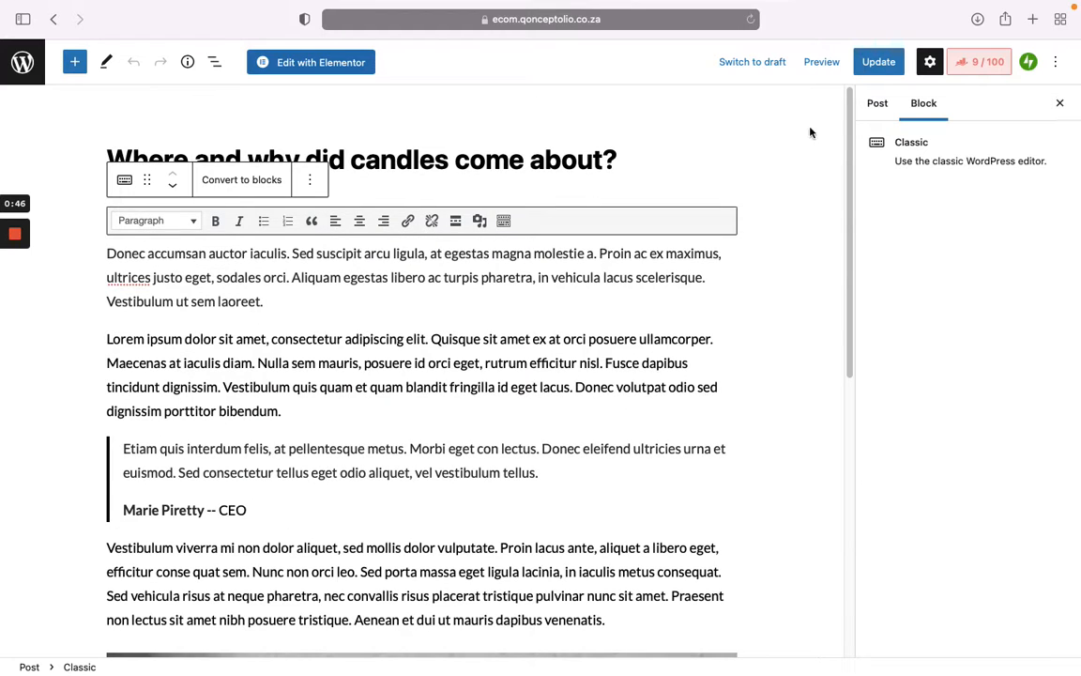
{"action": "left_click", "coordinate": [875, 106]}
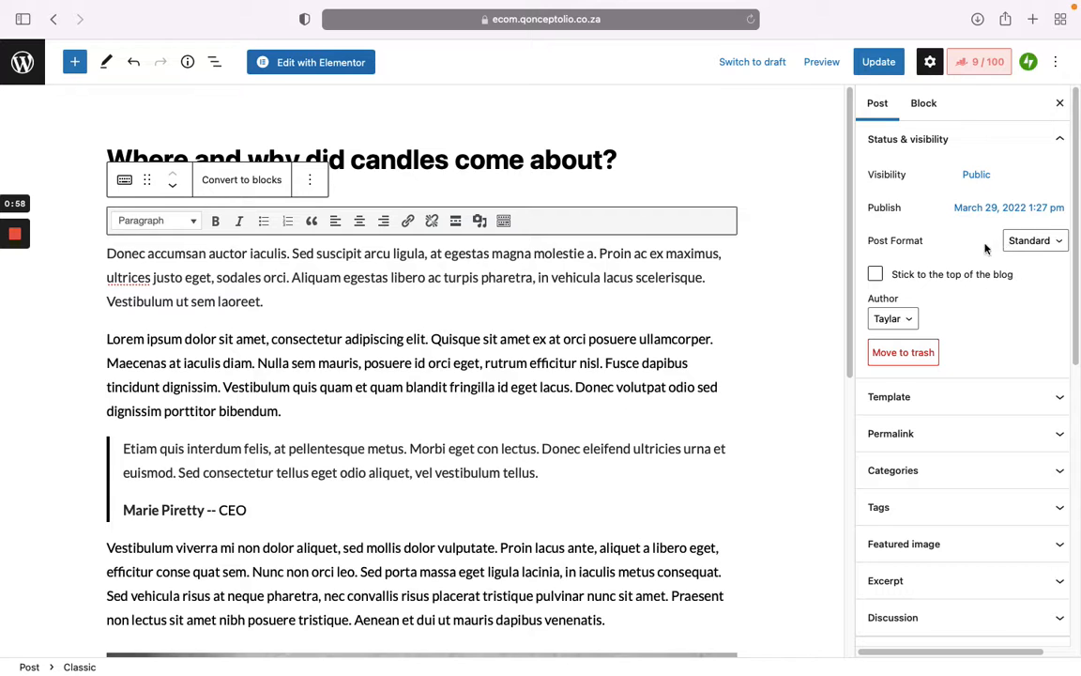
Step: Expand Template and Permalink, then replace the URL slug with 'this-is-it'
{"action": "left_click", "coordinate": [1023, 396]}
{"action": "scroll", "coordinate": [1017, 375], "scroll_direction": "down", "scroll_amount": 1}
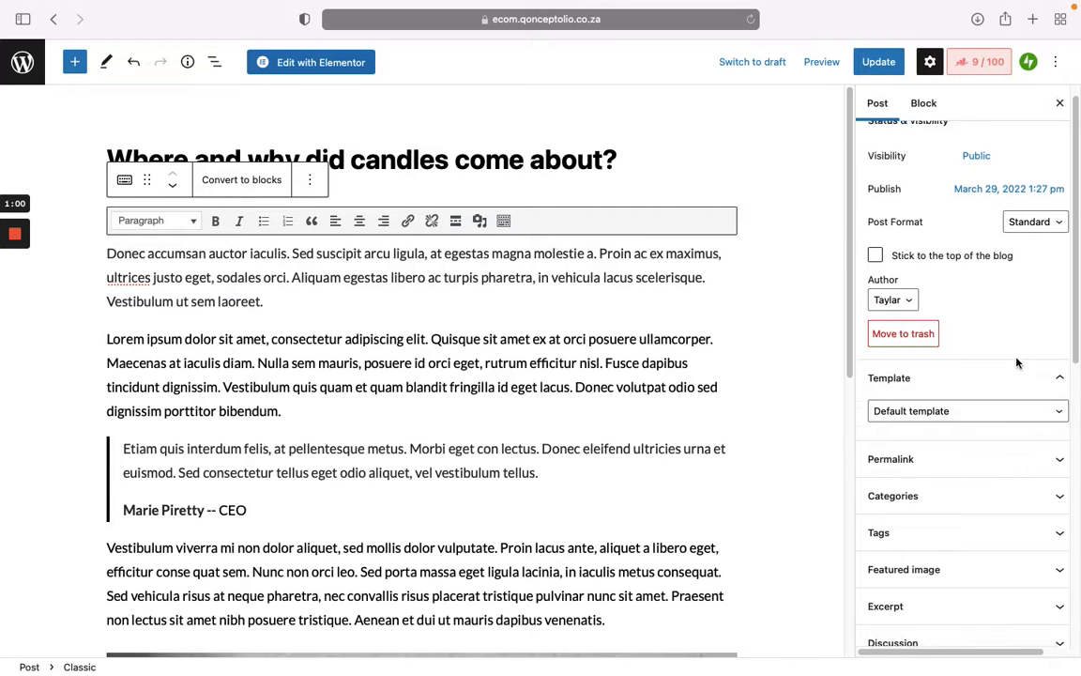
{"action": "left_click", "coordinate": [1020, 430]}
{"action": "scroll", "coordinate": [1018, 415], "scroll_direction": "down", "scroll_amount": 2}
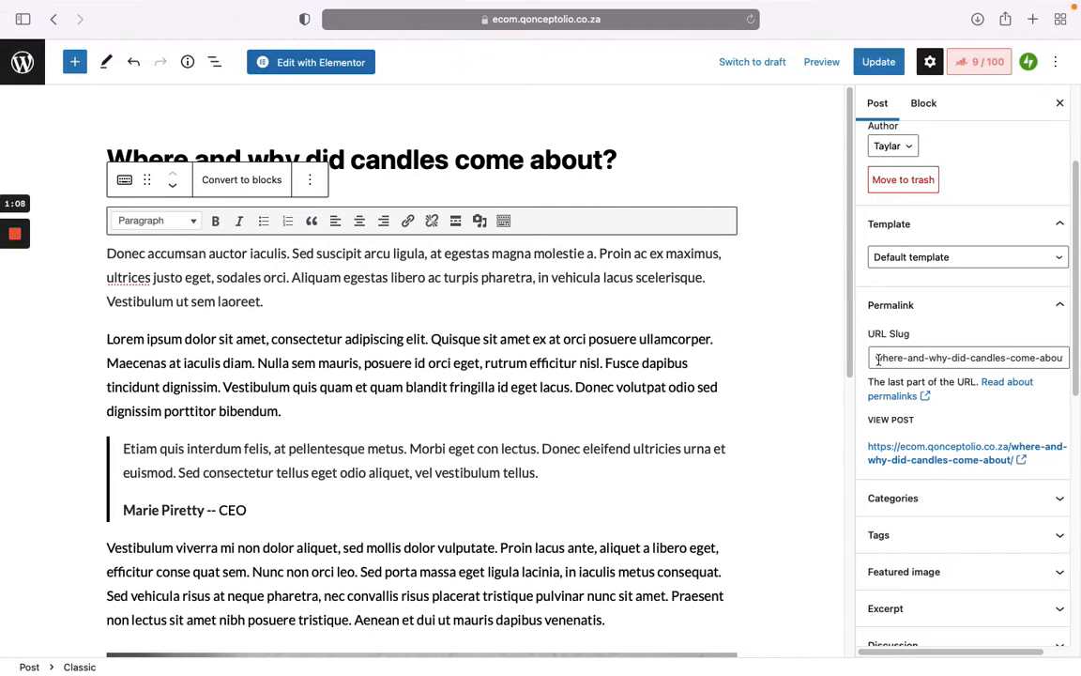
{"action": "triple_click", "coordinate": [973, 357]}
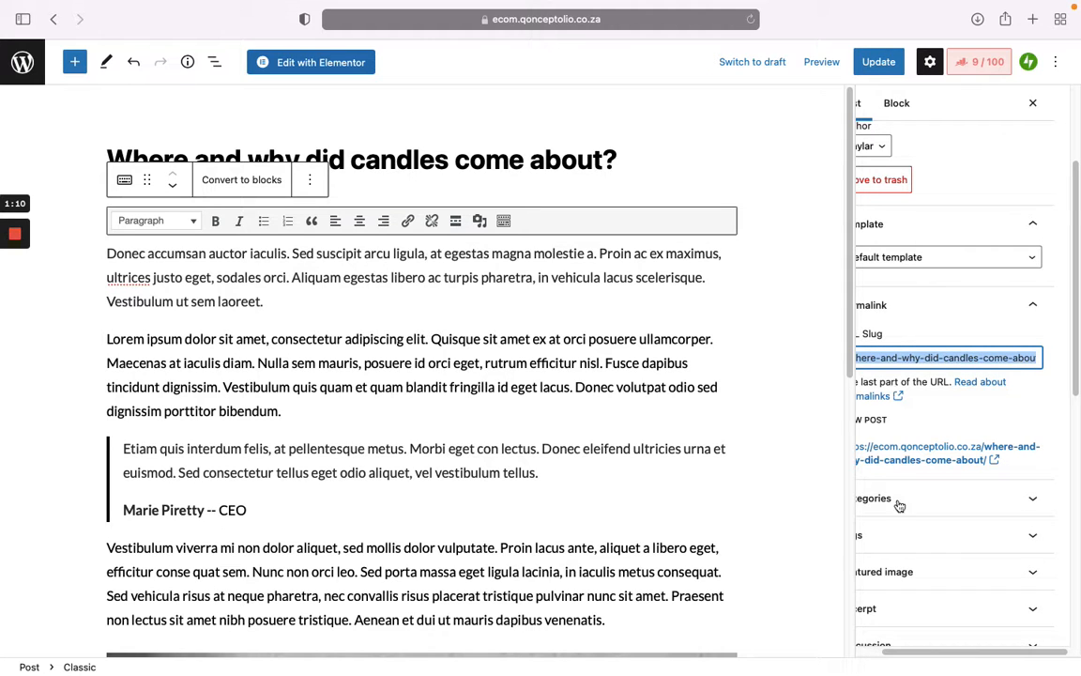
{"action": "left_click_drag", "start_coordinate": [979, 649], "coordinate": [925, 650]}
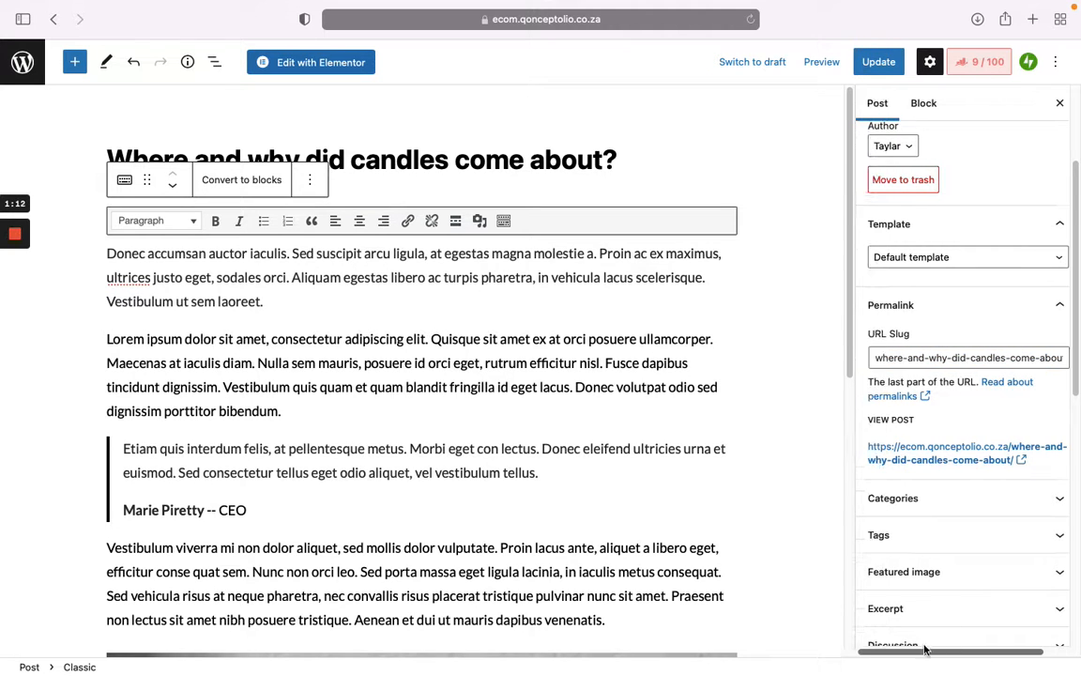
{"action": "left_click", "coordinate": [919, 362]}
{"action": "left_click_drag", "start_coordinate": [879, 356], "coordinate": [1064, 357]}
{"action": "key", "text": "BackSpace"}
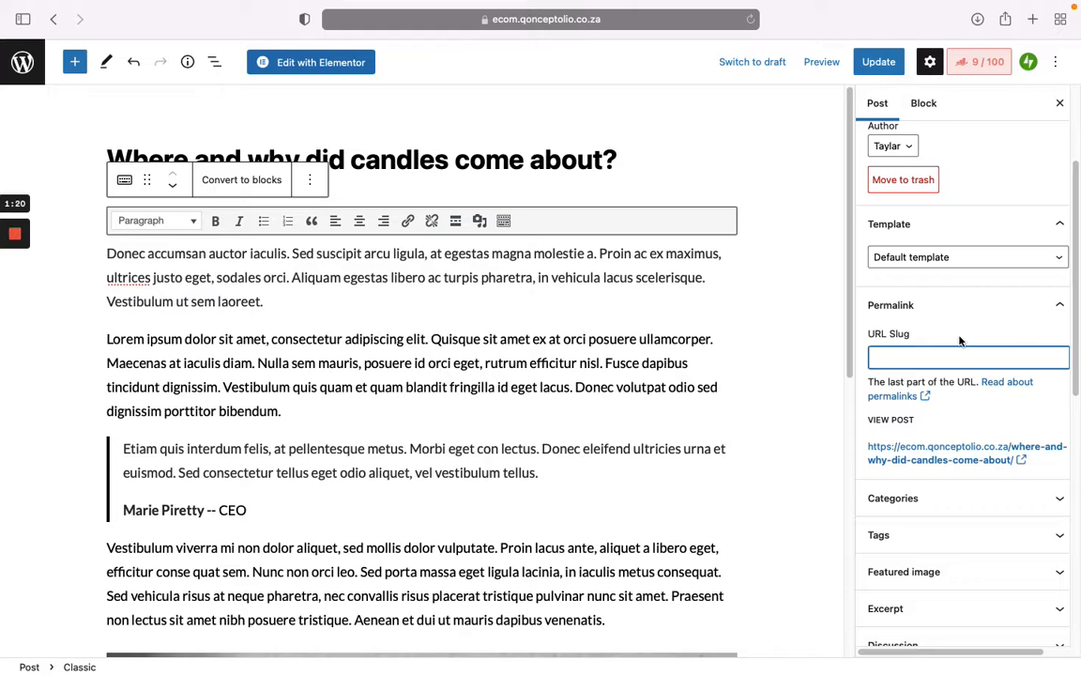
{"action": "type", "text": "this-"}
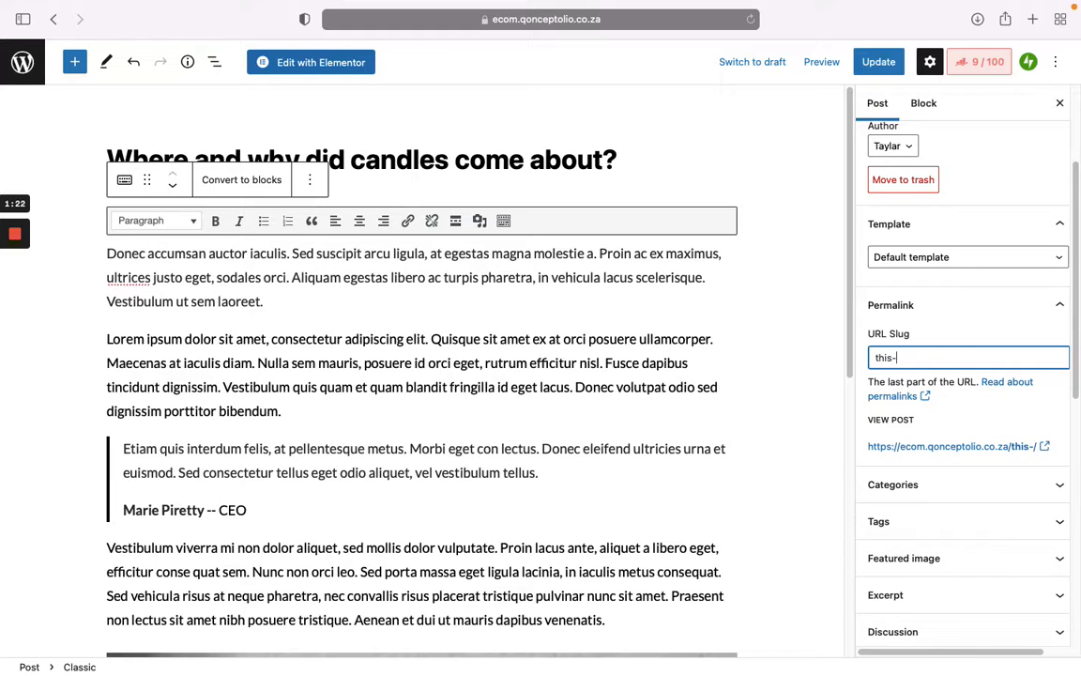
{"action": "type", "text": "is-it"}
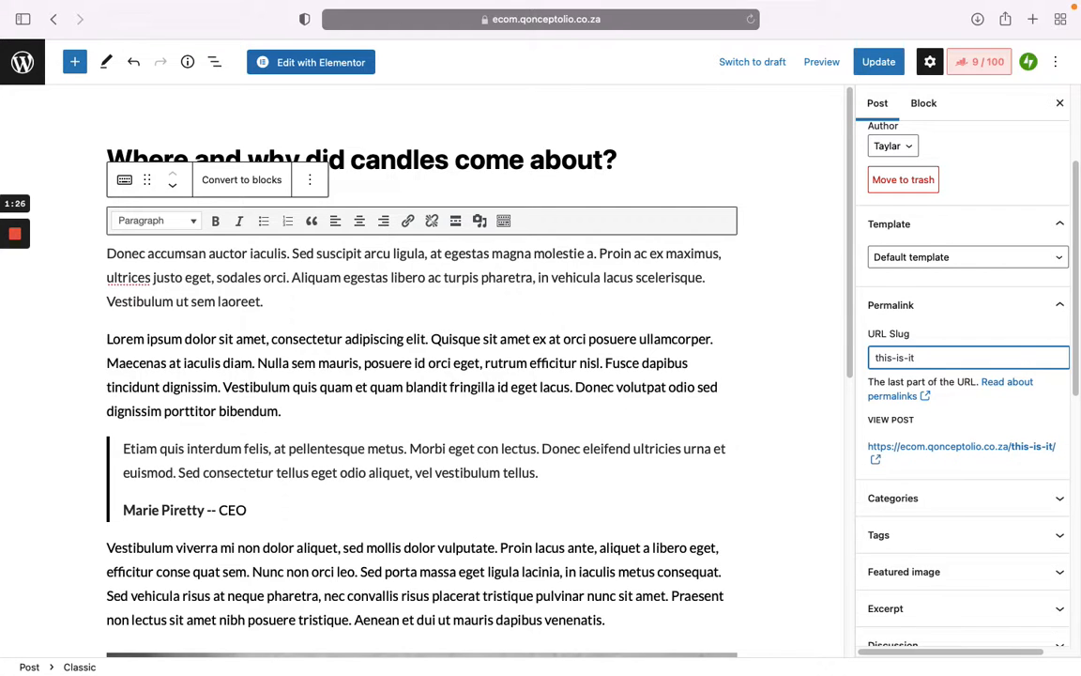
{"action": "left_click", "coordinate": [957, 507]}
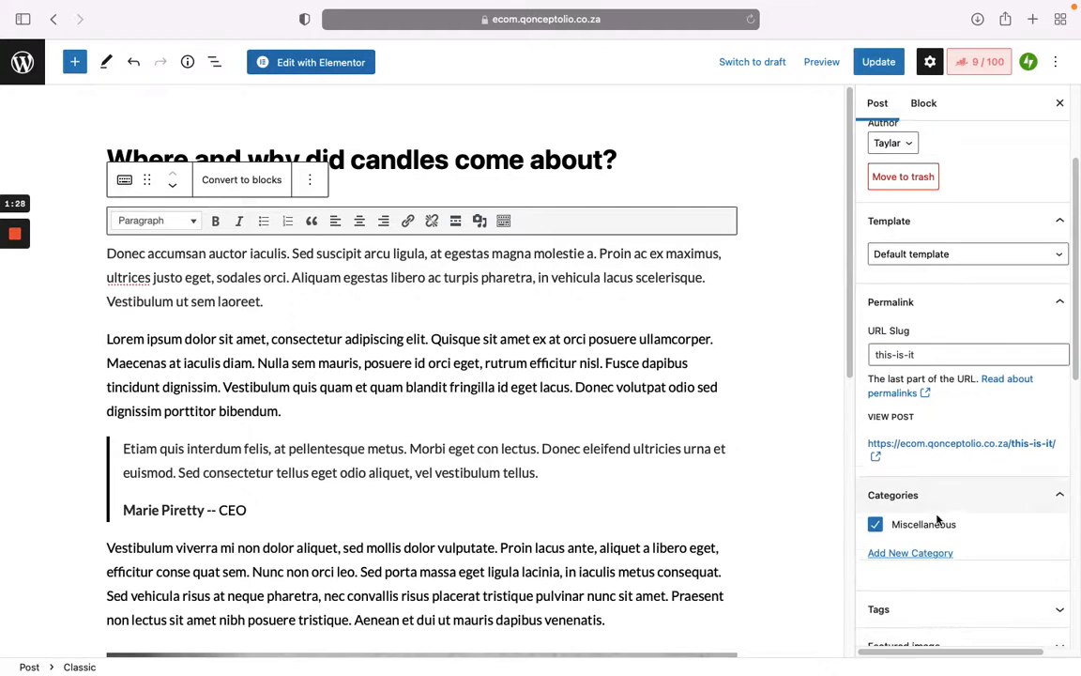
Step: Expand the Tags and Featured image panels in the Post sidebar
{"action": "scroll", "coordinate": [939, 469], "scroll_direction": "down", "scroll_amount": 2}
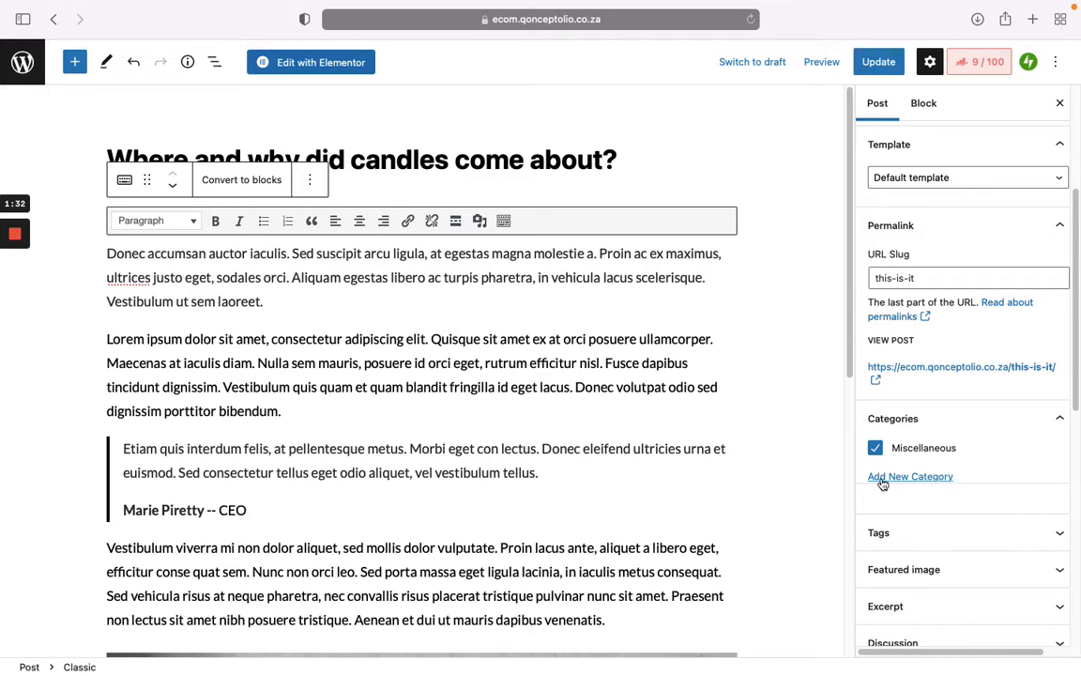
{"action": "left_click", "coordinate": [1004, 530]}
{"action": "scroll", "coordinate": [900, 533], "scroll_direction": "down", "scroll_amount": 2}
{"action": "scroll", "coordinate": [890, 507], "scroll_direction": "down", "scroll_amount": 2}
{"action": "left_click", "coordinate": [954, 481]}
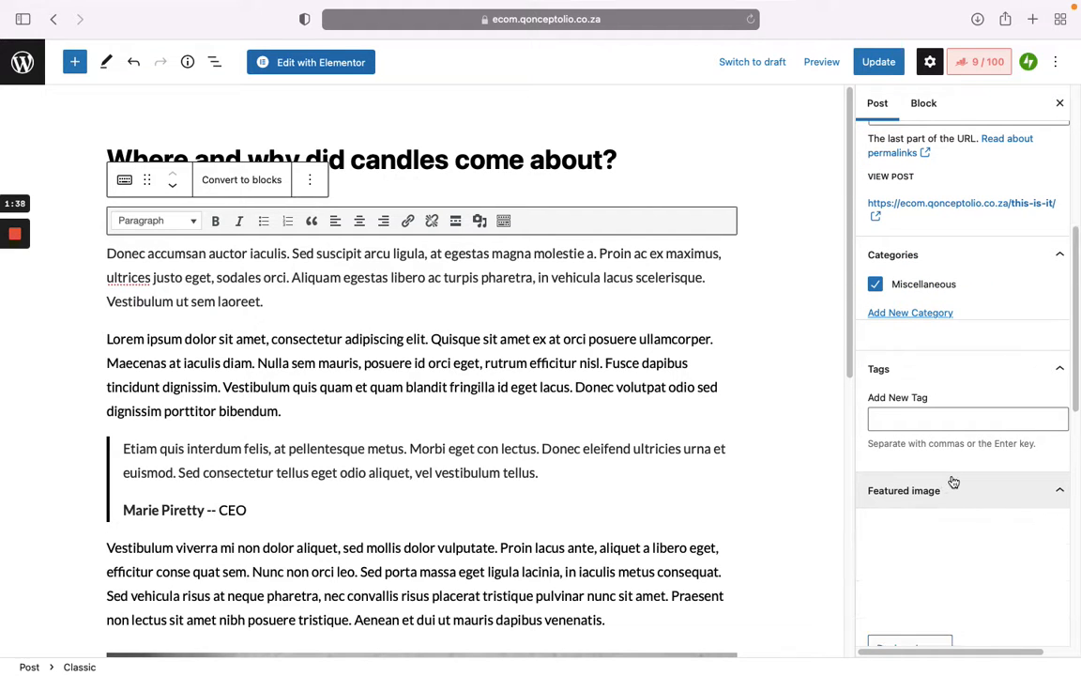
{"action": "scroll", "coordinate": [960, 482], "scroll_direction": "down", "scroll_amount": 2}
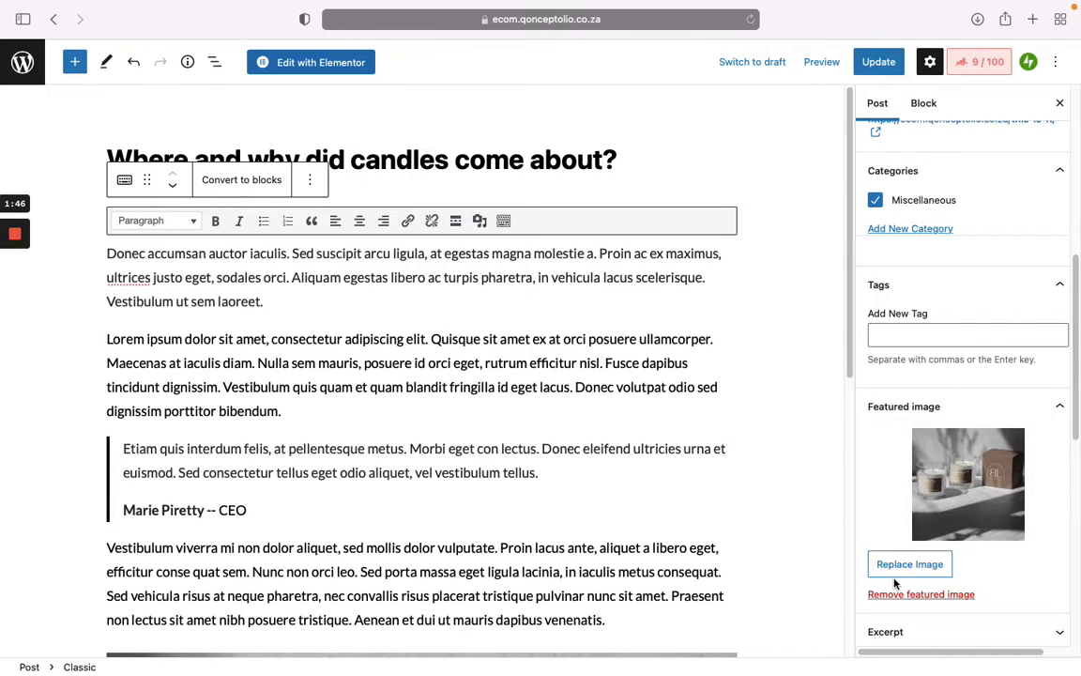
Step: Collapse Featured image, expand Excerpt and Discussion, and review comment and pingback settings
{"action": "left_click", "coordinate": [1016, 407]}
{"action": "scroll", "coordinate": [1016, 422], "scroll_direction": "down", "scroll_amount": 1}
{"action": "left_click", "coordinate": [1016, 433]}
{"action": "scroll", "coordinate": [1015, 429], "scroll_direction": "down", "scroll_amount": 1}
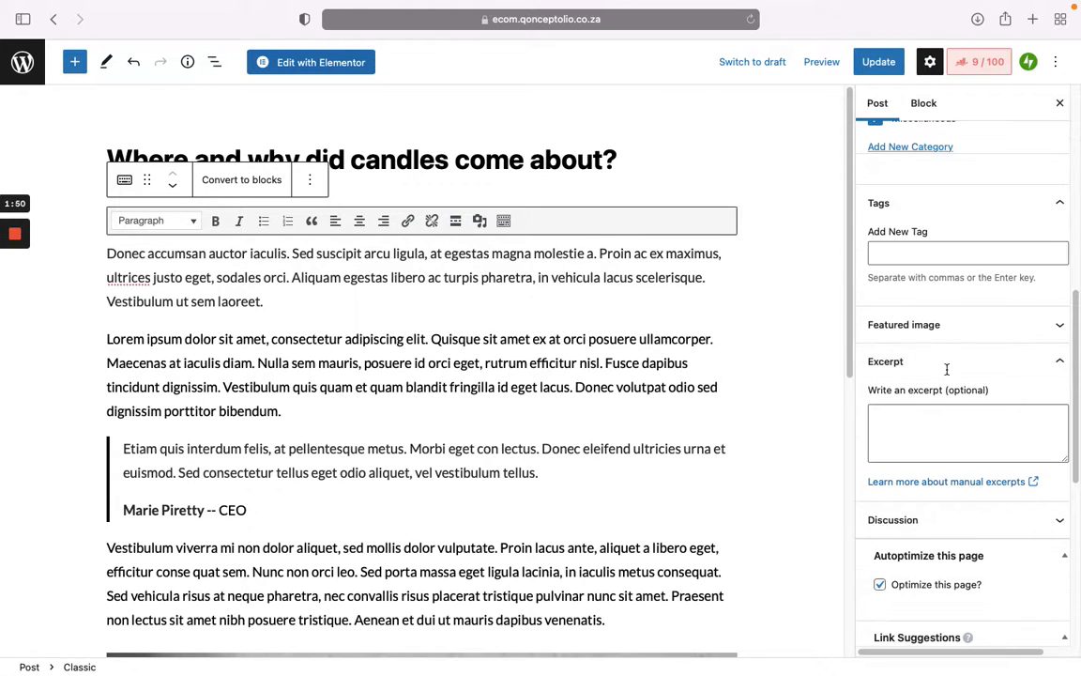
{"action": "left_click", "coordinate": [992, 522]}
{"action": "scroll", "coordinate": [993, 527], "scroll_direction": "down", "scroll_amount": 2}
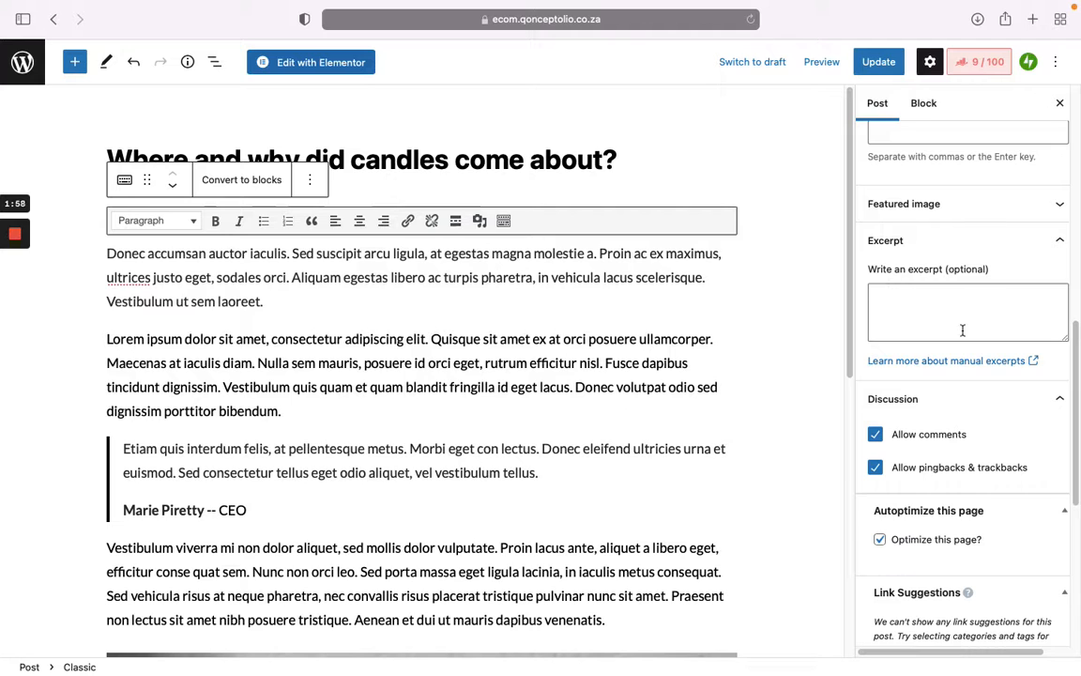
{"action": "scroll", "coordinate": [974, 394], "scroll_direction": "down", "scroll_amount": 3}
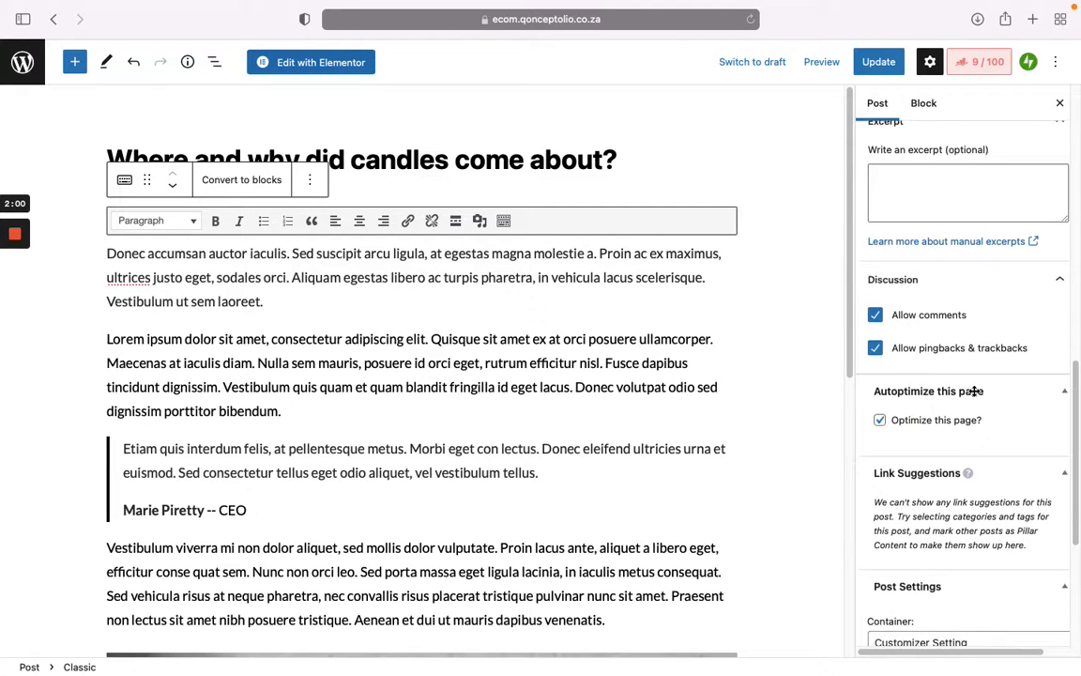
{"action": "scroll", "coordinate": [974, 392], "scroll_direction": "down", "scroll_amount": 7}
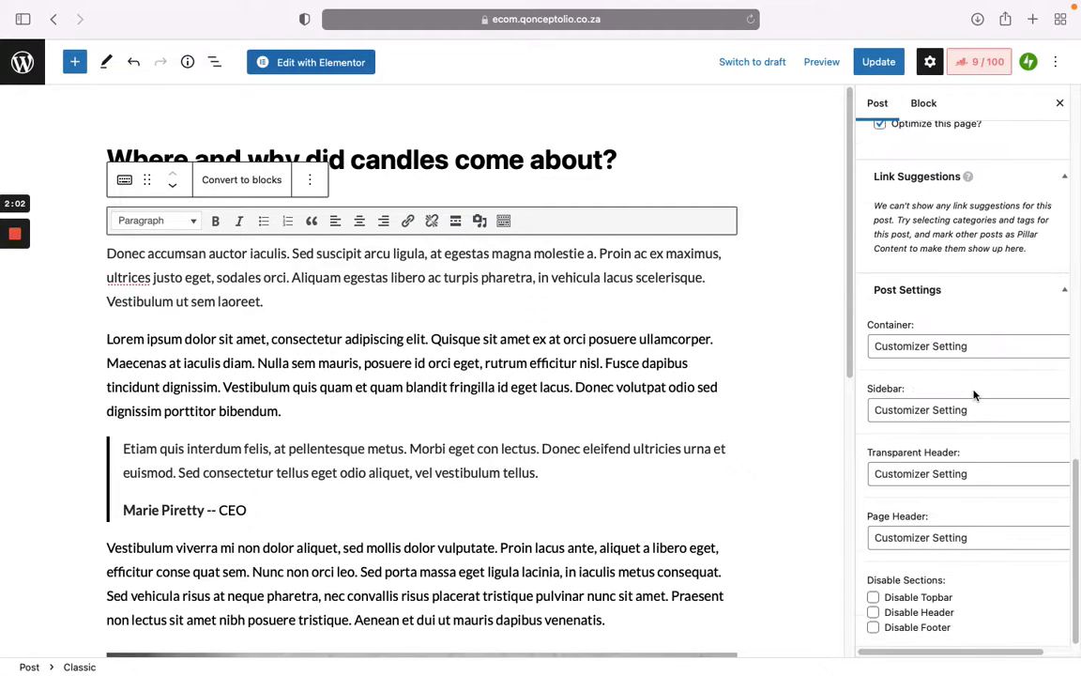
{"action": "scroll", "coordinate": [975, 396], "scroll_direction": "up", "scroll_amount": 13}
{"action": "scroll", "coordinate": [939, 367], "scroll_direction": "up", "scroll_amount": 5}
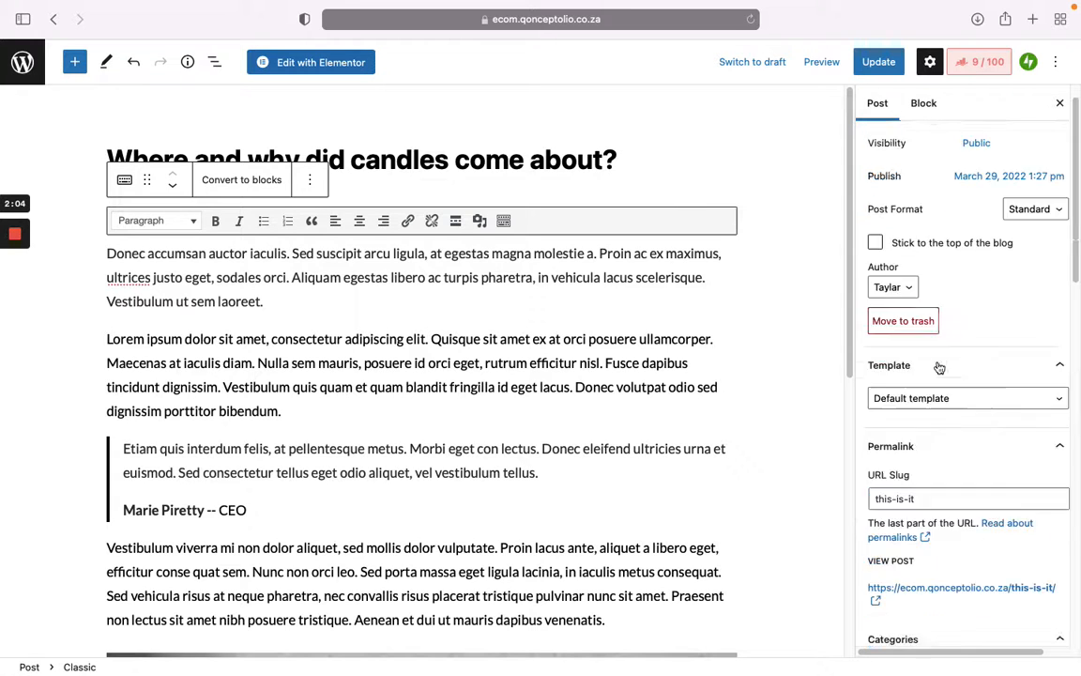
Step: Leave the post editor without saving and start a new post
{"action": "left_click", "coordinate": [25, 82]}
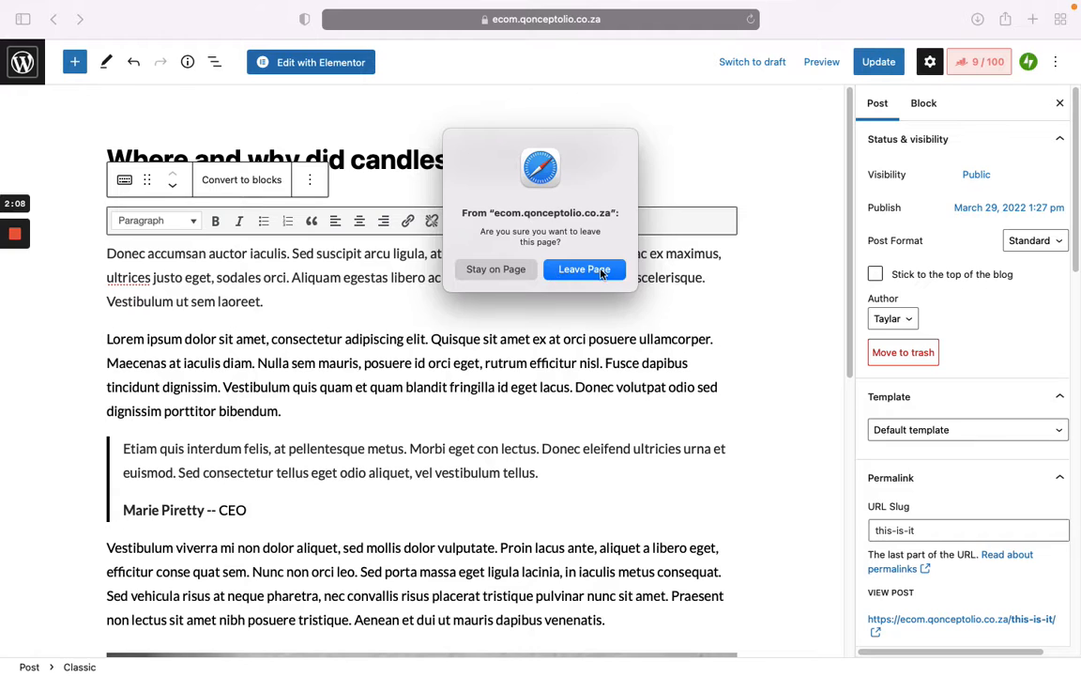
{"action": "left_click", "coordinate": [601, 271]}
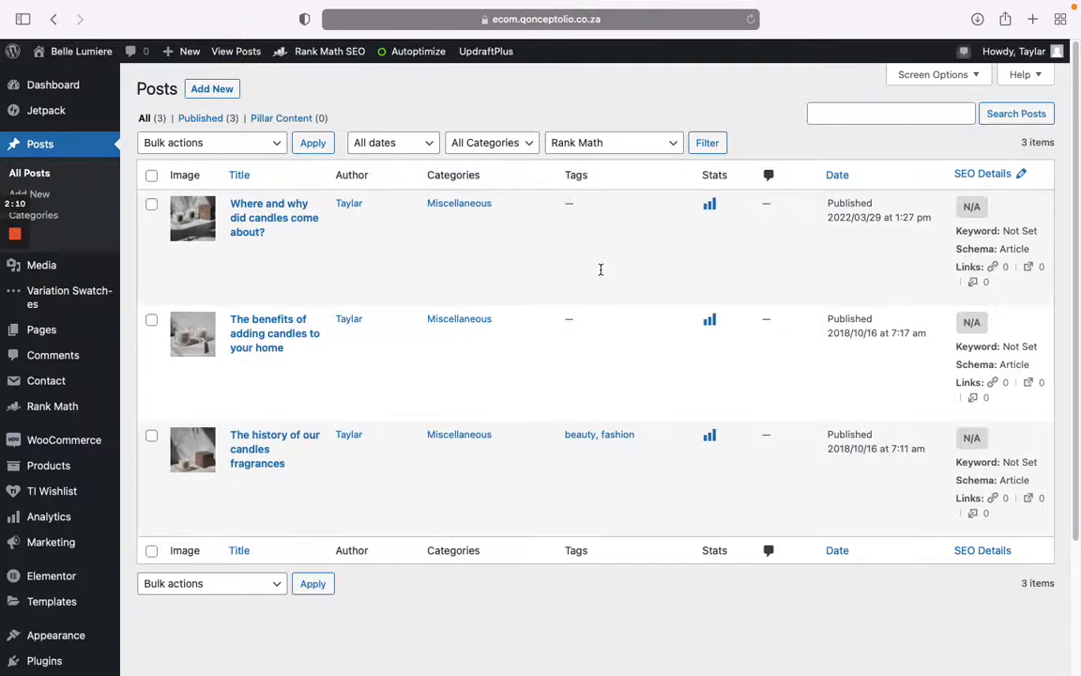
{"action": "mouse_move", "coordinate": [556, 272]}
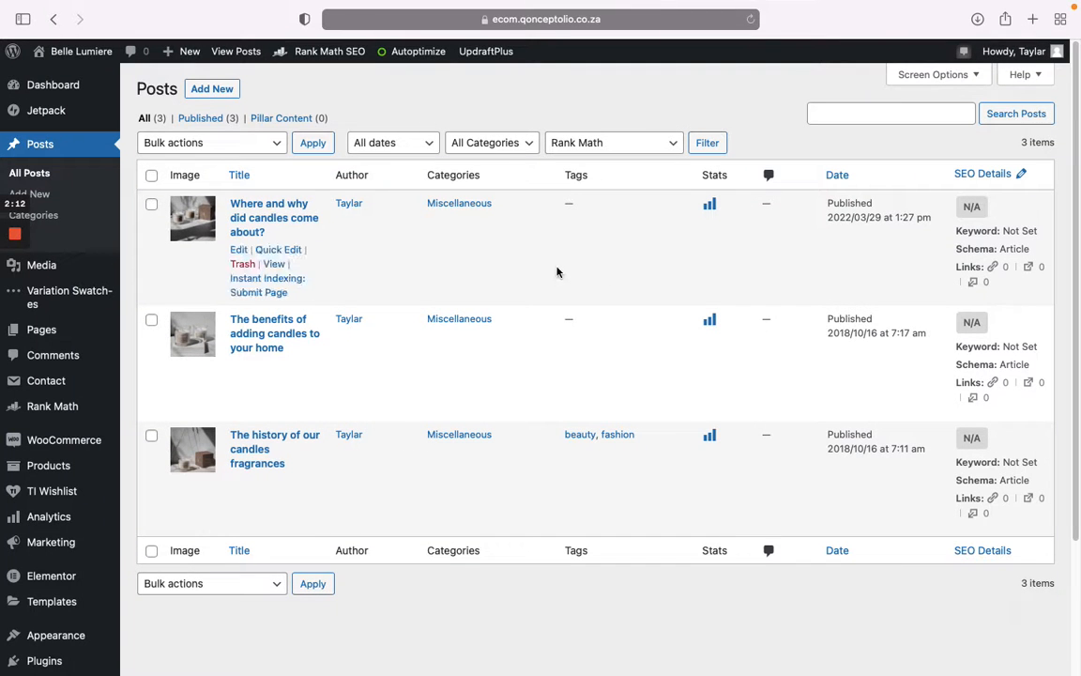
{"action": "left_click", "coordinate": [211, 91]}
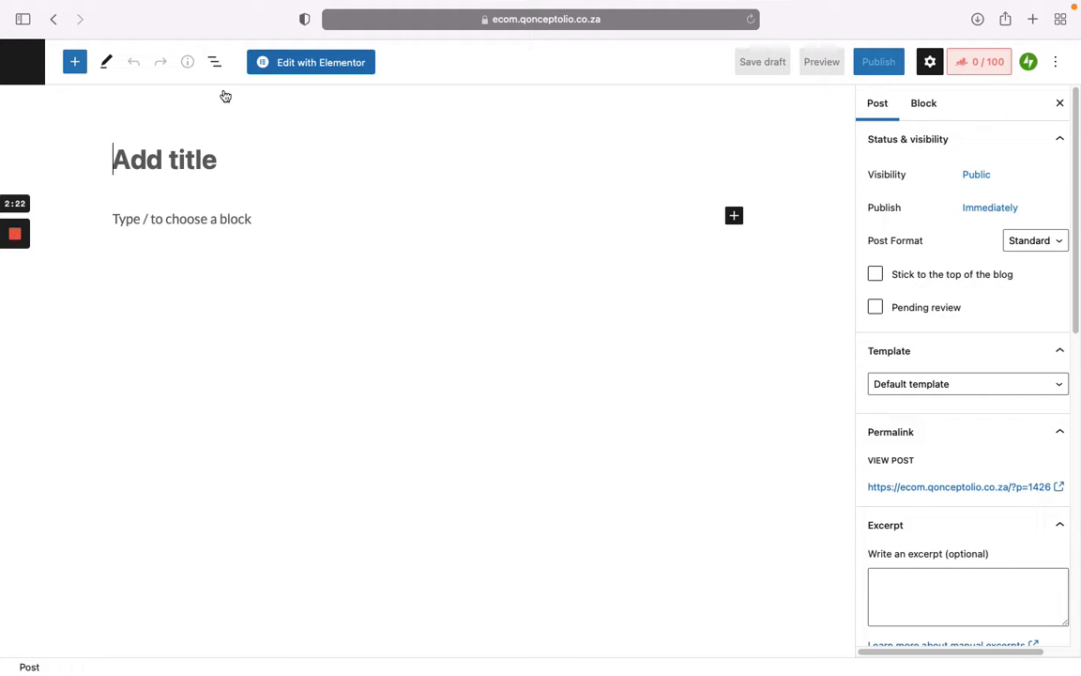
Step: Title the post 'This is a new blog post' and add an Image block below it
{"action": "type", "text": "This is a "}
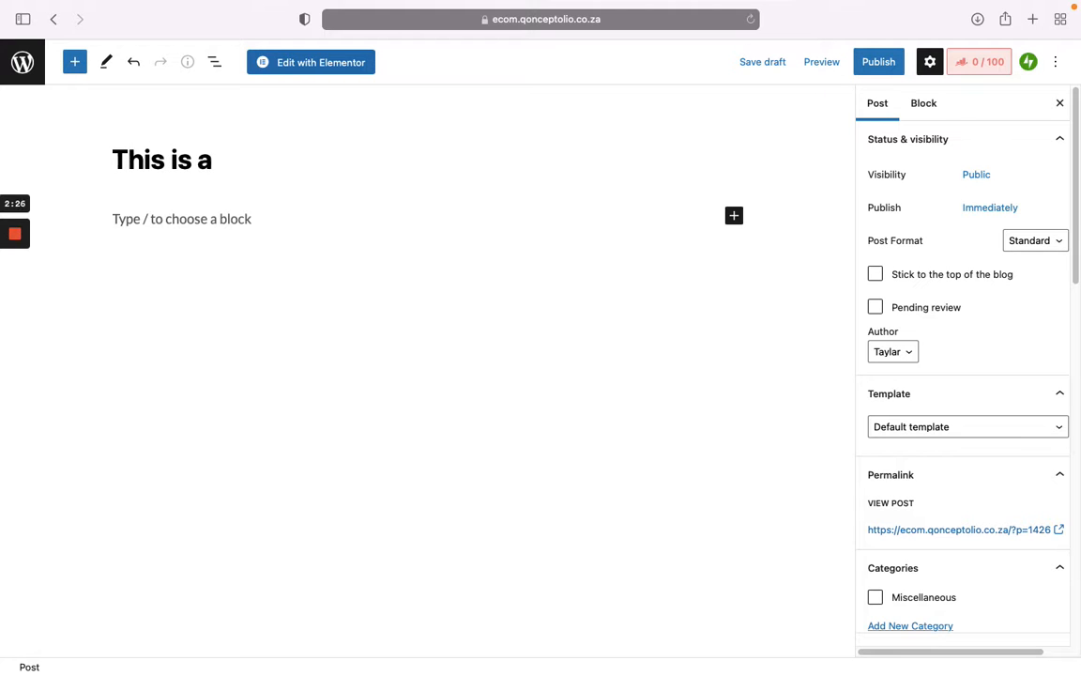
{"action": "type", "text": "new blog post"}
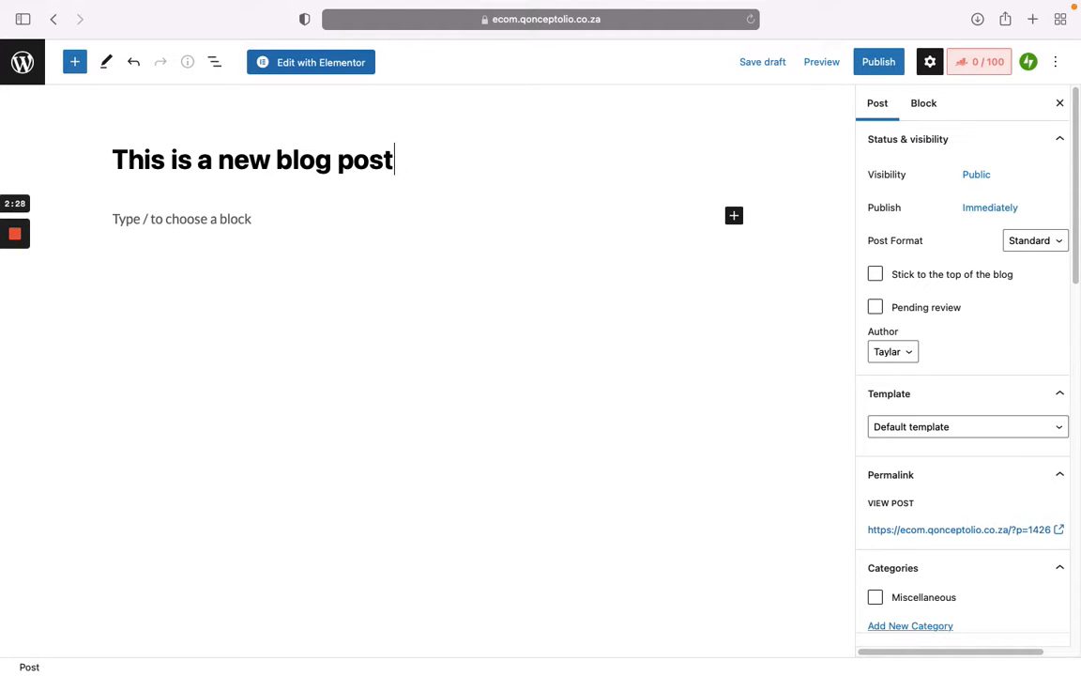
{"action": "left_click", "coordinate": [159, 226]}
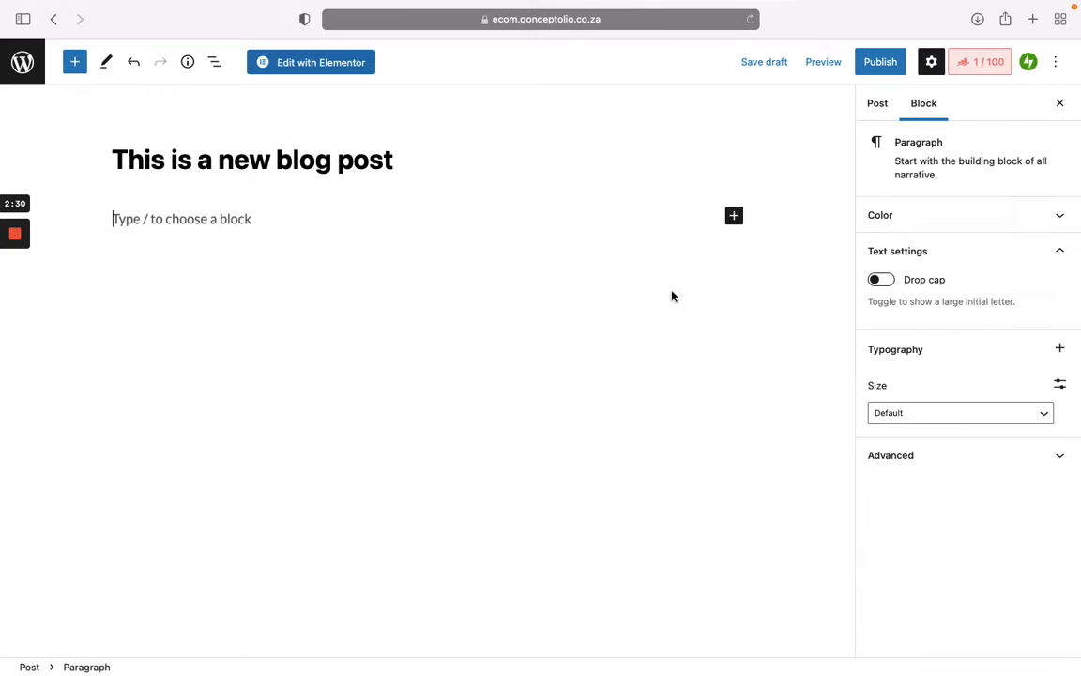
{"action": "left_click", "coordinate": [734, 216]}
{"action": "left_click", "coordinate": [848, 327]}
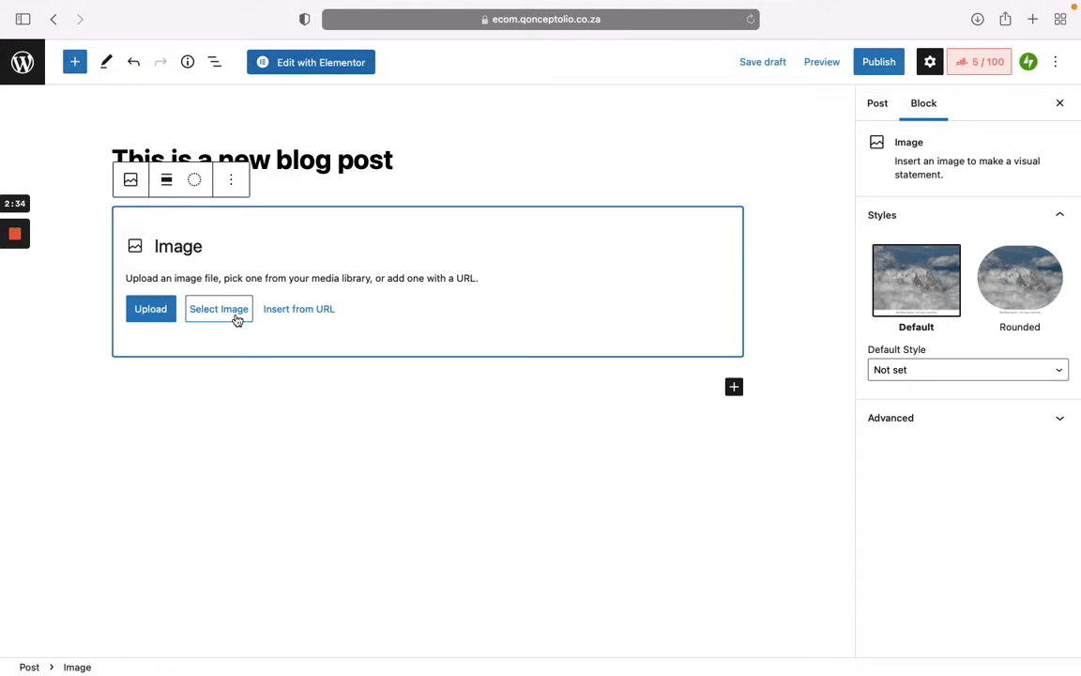
Step: Insert placeholder-659.png from the Media Library into the Image block
{"action": "left_click", "coordinate": [238, 319]}
{"action": "left_click", "coordinate": [261, 367]}
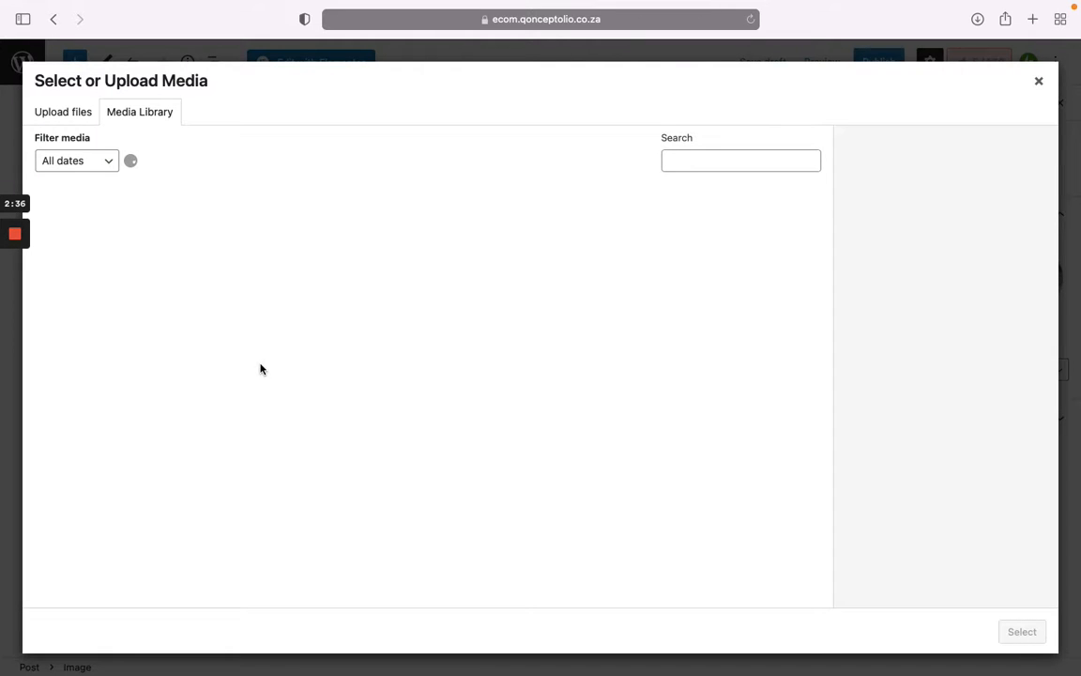
{"action": "left_click", "coordinate": [82, 111]}
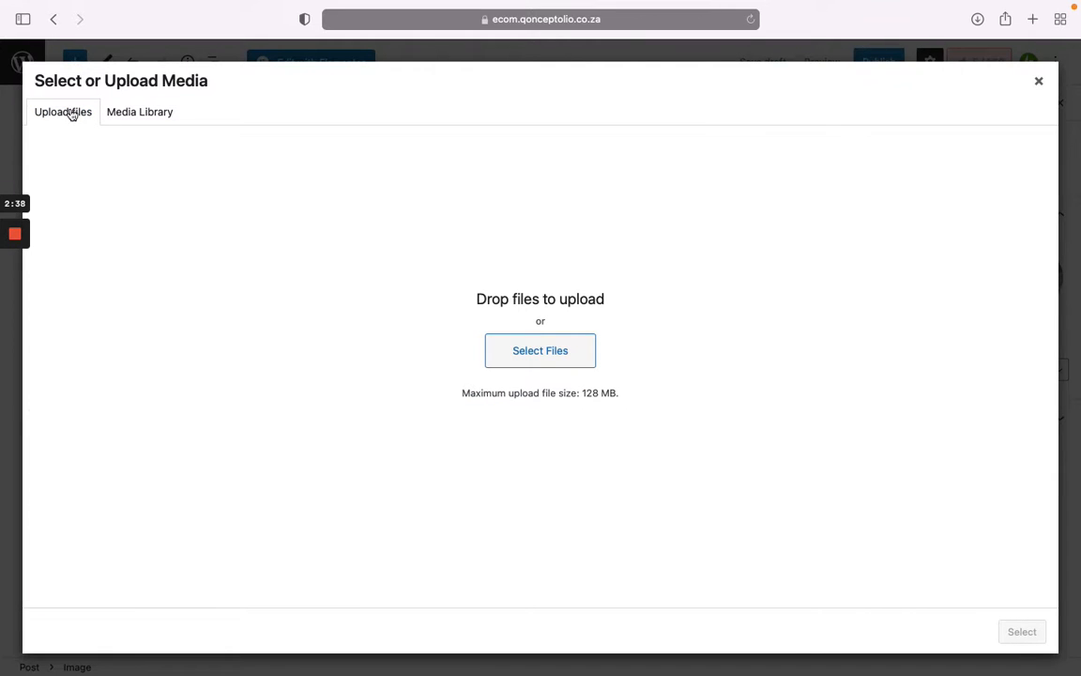
{"action": "left_click", "coordinate": [149, 113]}
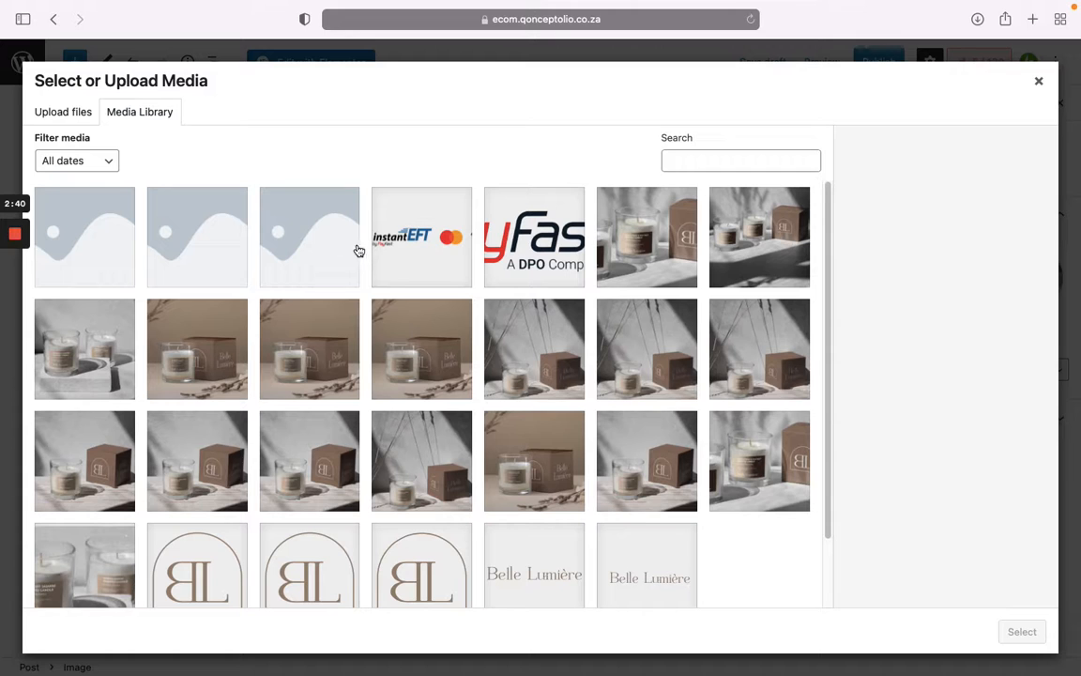
{"action": "left_click", "coordinate": [624, 240]}
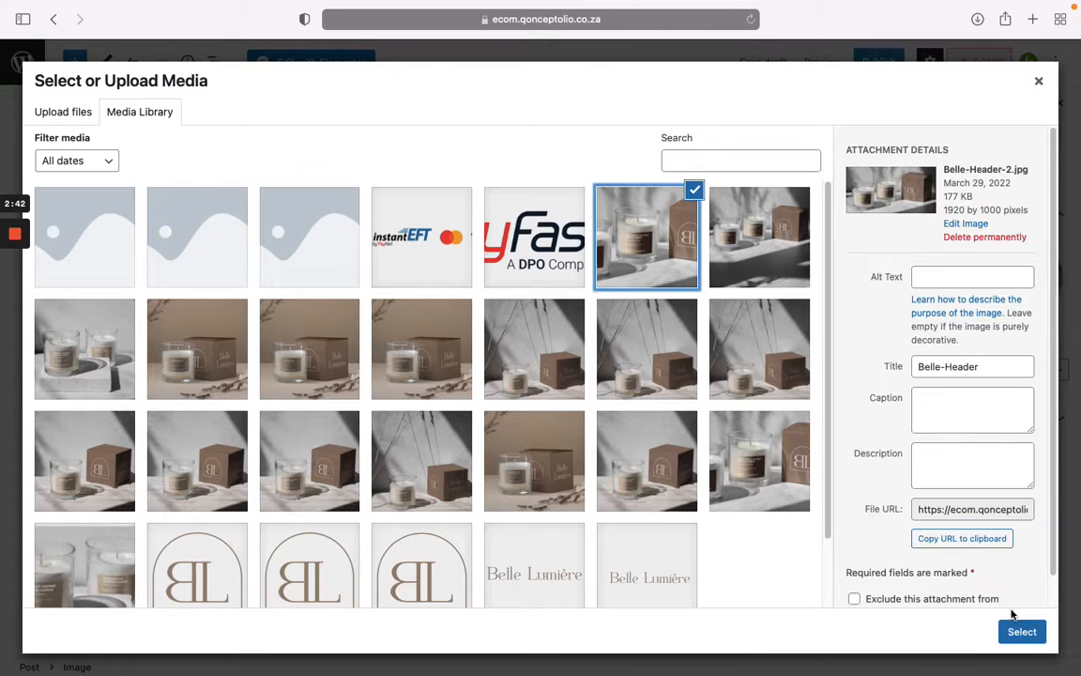
{"action": "left_click", "coordinate": [272, 211]}
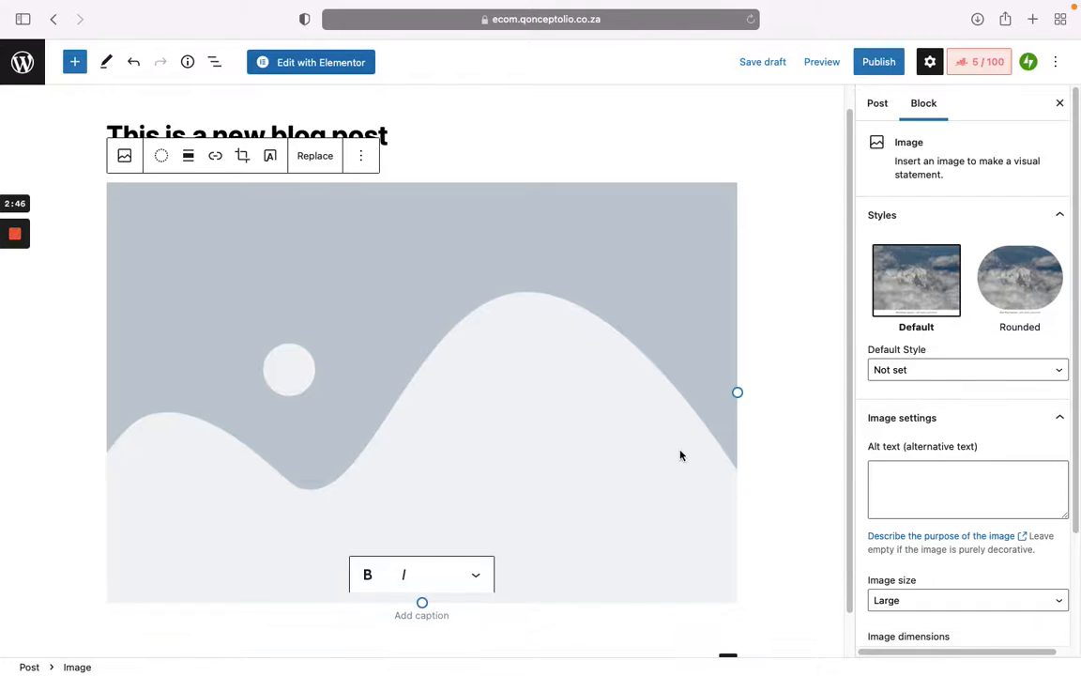
{"action": "left_click", "coordinate": [730, 427]}
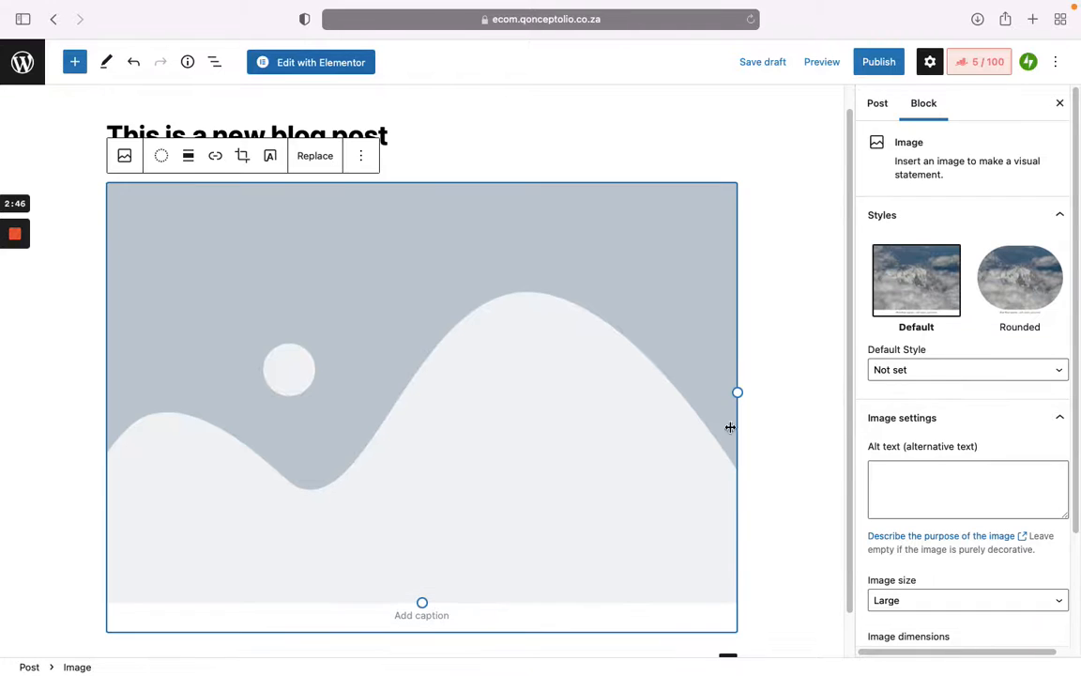
Step: Shrink the image to about 370 px wide and add a 'Blah blah blah' paragraph below
{"action": "left_click_drag", "start_coordinate": [739, 393], "coordinate": [464, 324]}
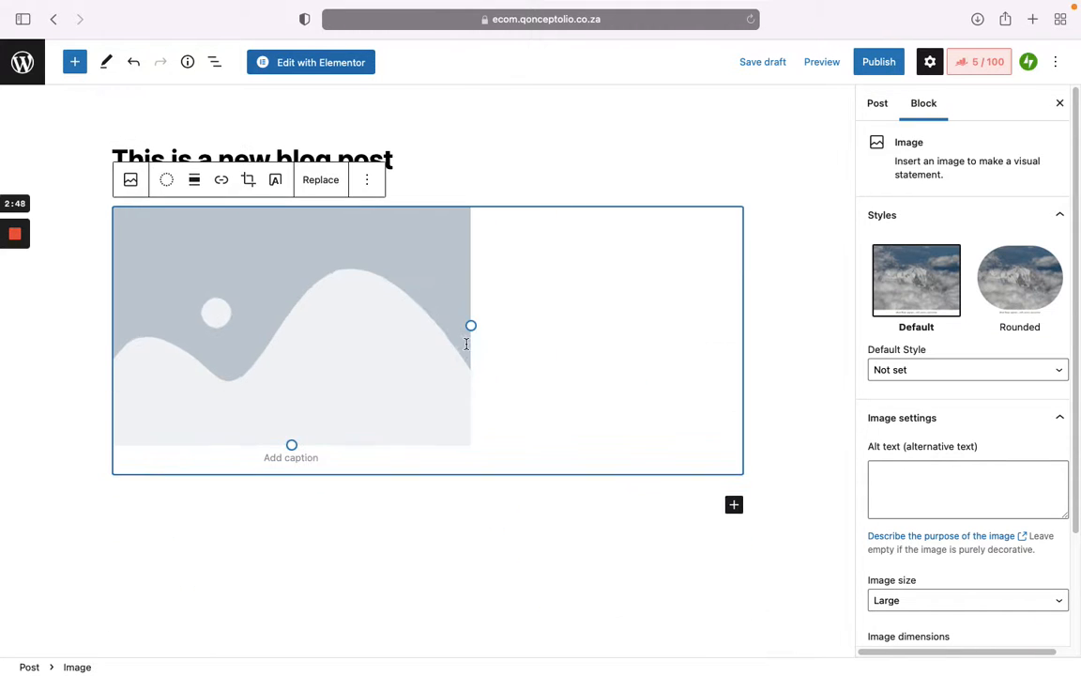
{"action": "left_click", "coordinate": [381, 511]}
{"action": "type", "text": "Blah"}
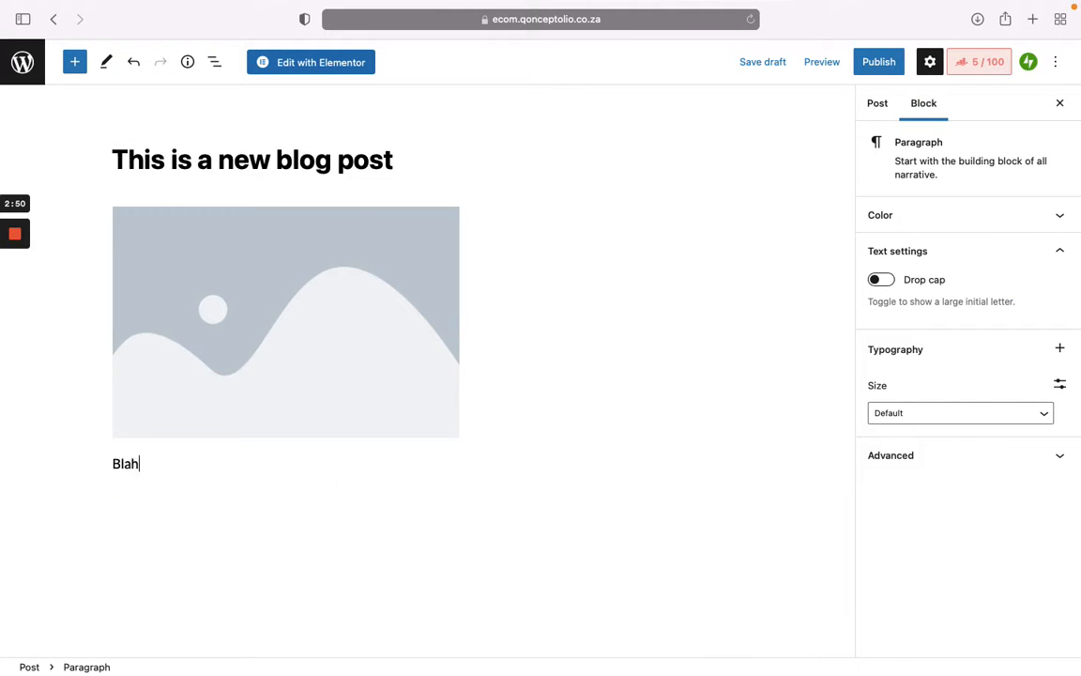
{"action": "type", "text": " blah blah"}
{"action": "key", "text": "Return"}
{"action": "key", "text": "Return"}
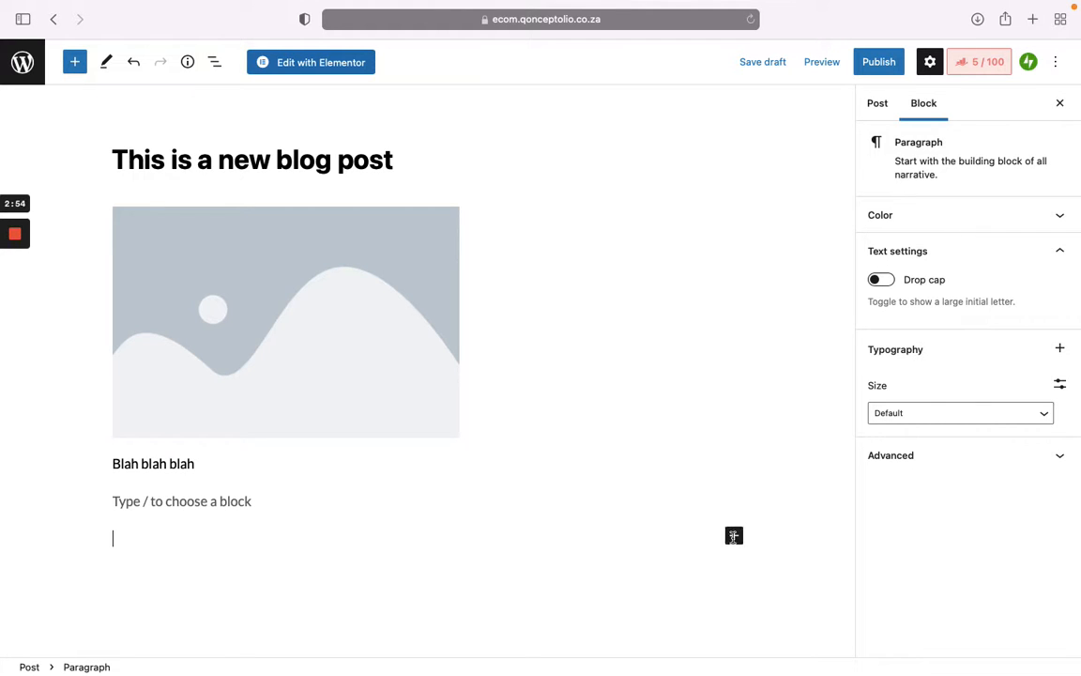
{"action": "left_click", "coordinate": [734, 537]}
Step: Browse all blocks and scroll through the full block library panel
{"action": "left_click", "coordinate": [837, 509]}
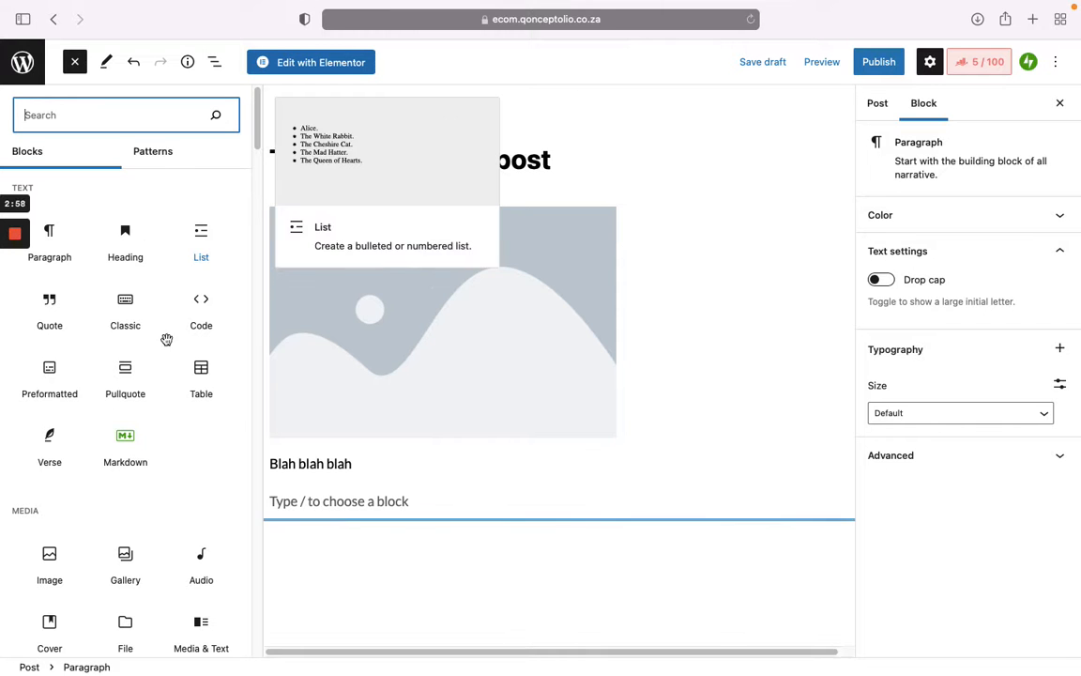
{"action": "scroll", "coordinate": [229, 469], "scroll_direction": "down", "scroll_amount": 2}
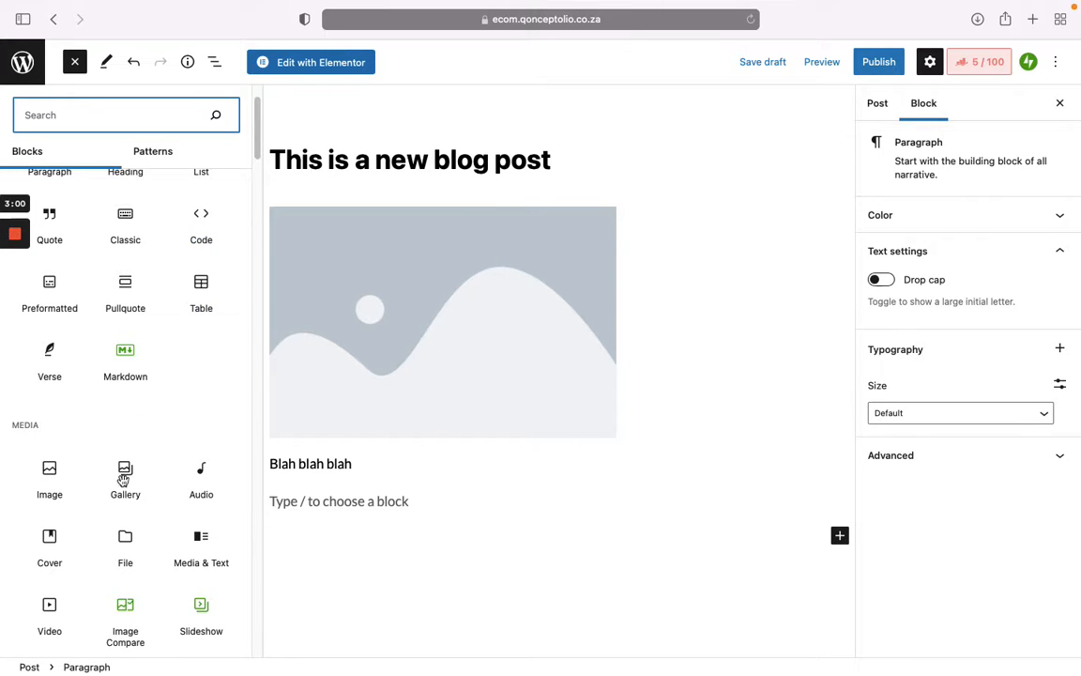
{"action": "scroll", "coordinate": [145, 450], "scroll_direction": "down", "scroll_amount": 3}
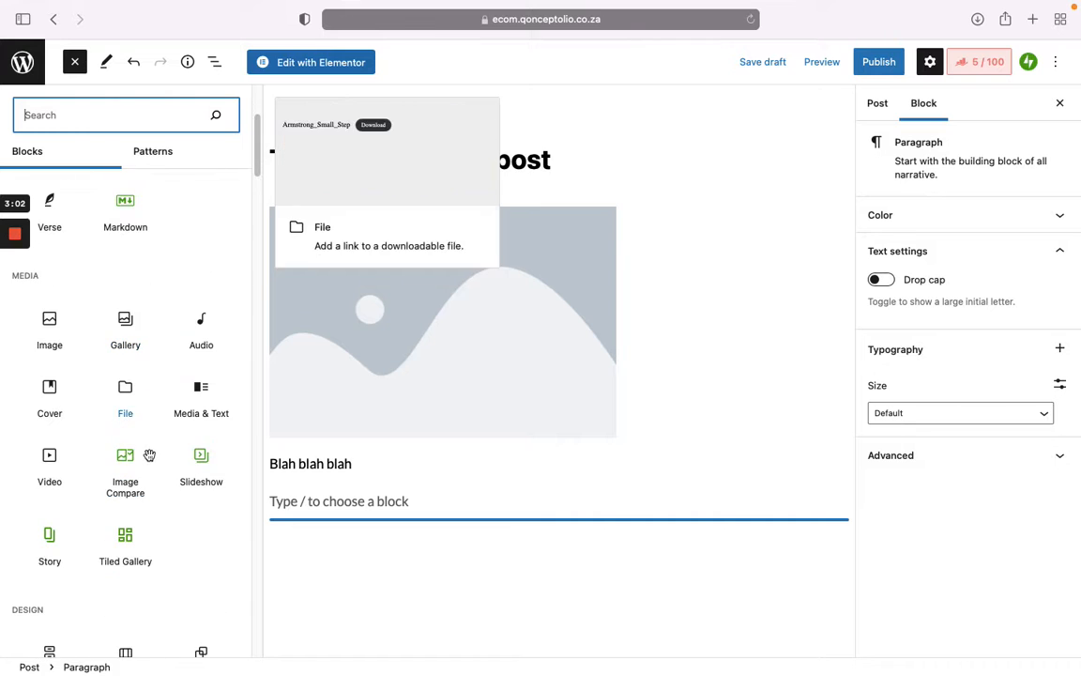
{"action": "scroll", "coordinate": [131, 386], "scroll_direction": "down", "scroll_amount": 4}
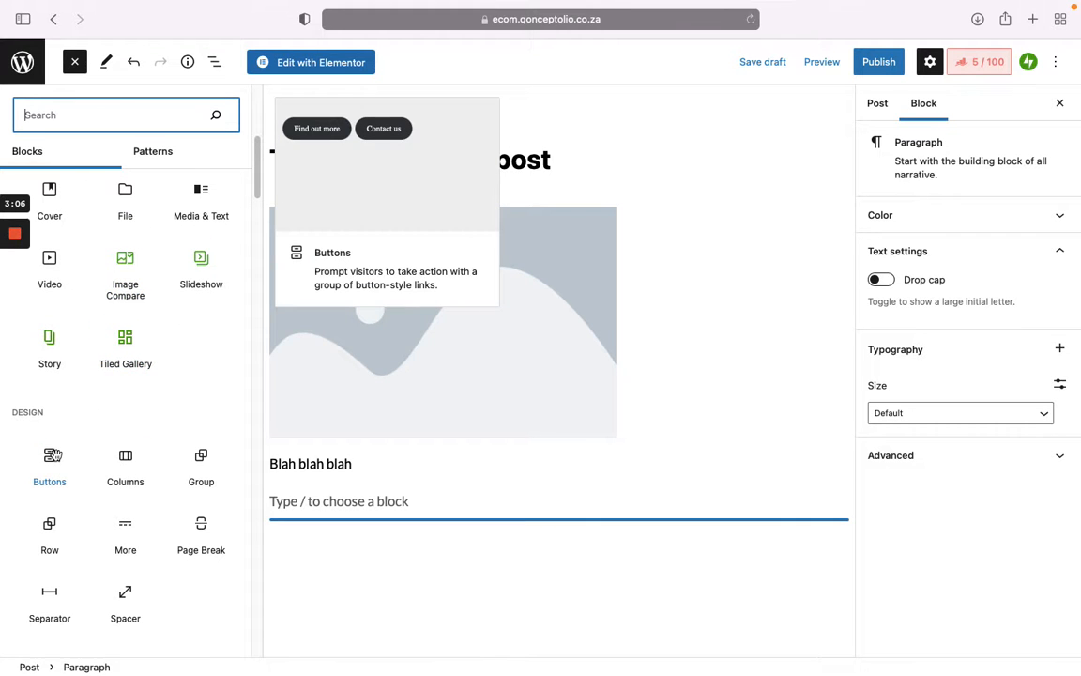
{"action": "scroll", "coordinate": [55, 455], "scroll_direction": "down", "scroll_amount": 5}
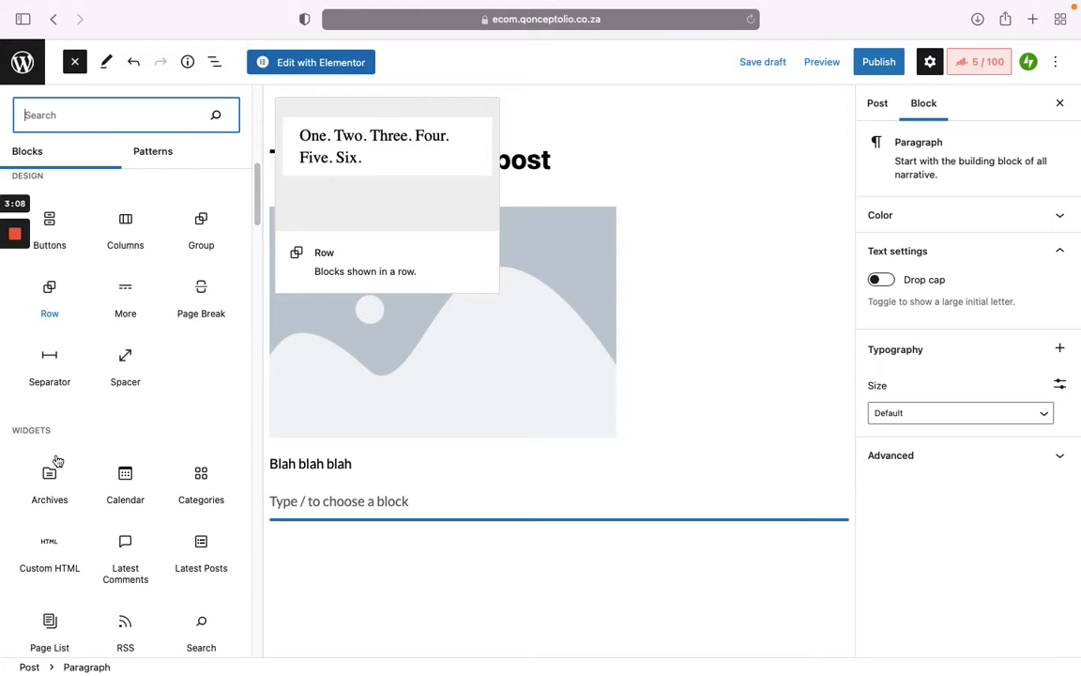
{"action": "scroll", "coordinate": [55, 458], "scroll_direction": "down", "scroll_amount": 4}
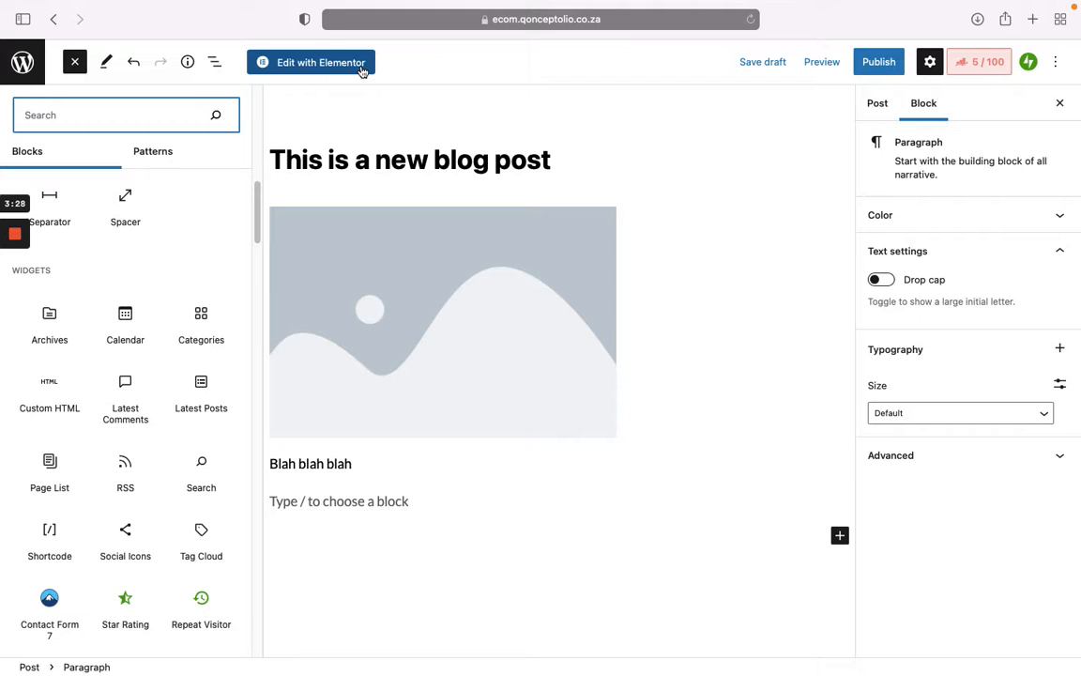
{"action": "scroll", "coordinate": [131, 296], "scroll_direction": "up", "scroll_amount": 10}
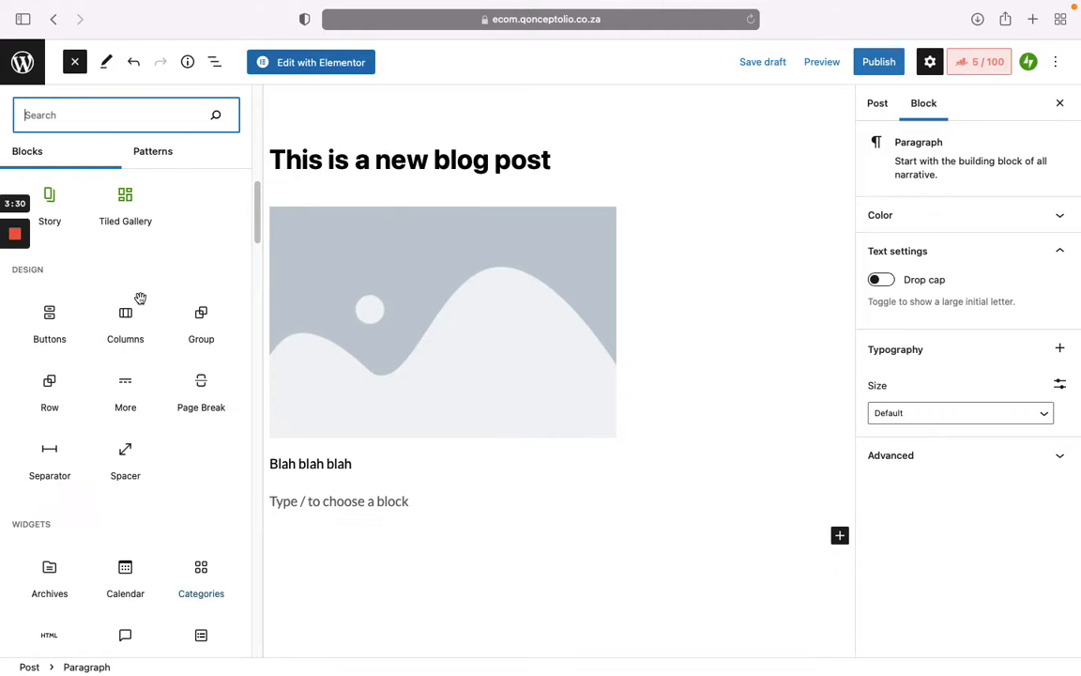
{"action": "scroll", "coordinate": [178, 325], "scroll_direction": "up", "scroll_amount": 2}
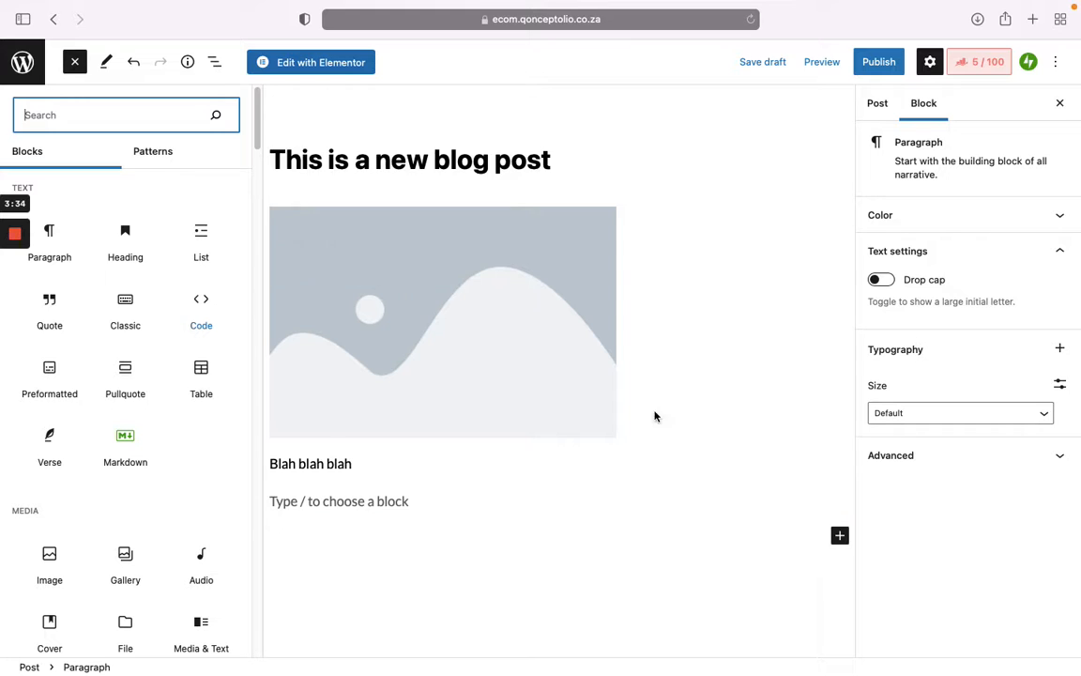
Step: Close the block library and collapse the Permalink, Categories and Tags sections
{"action": "left_click", "coordinate": [572, 160]}
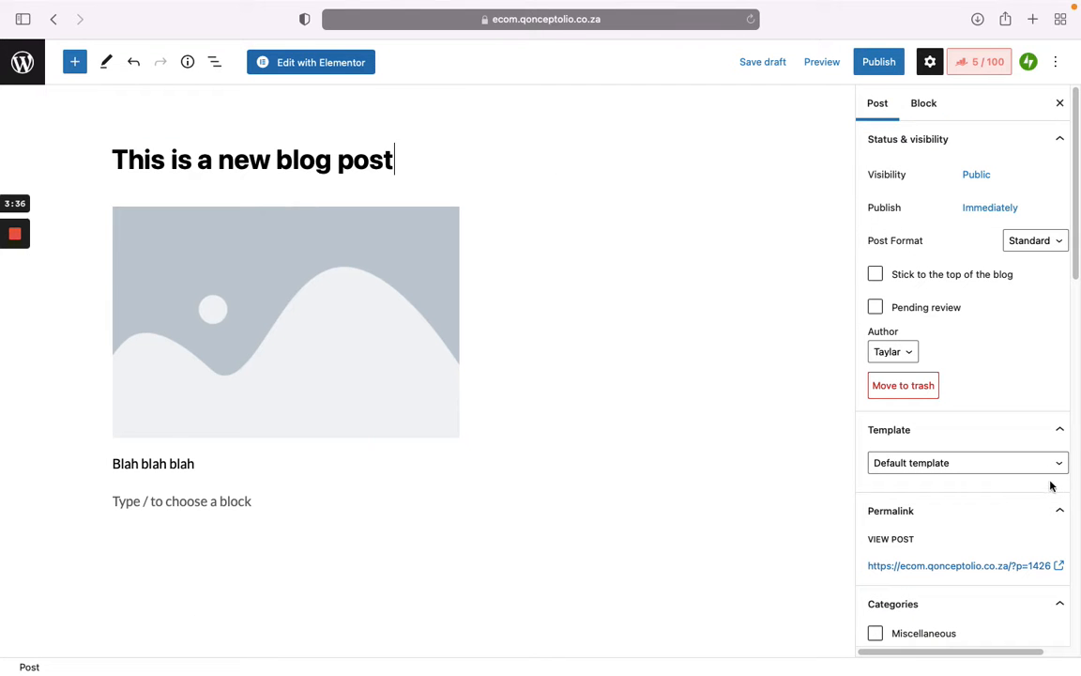
{"action": "scroll", "coordinate": [1018, 514], "scroll_direction": "down", "scroll_amount": 2}
{"action": "left_click", "coordinate": [912, 462]}
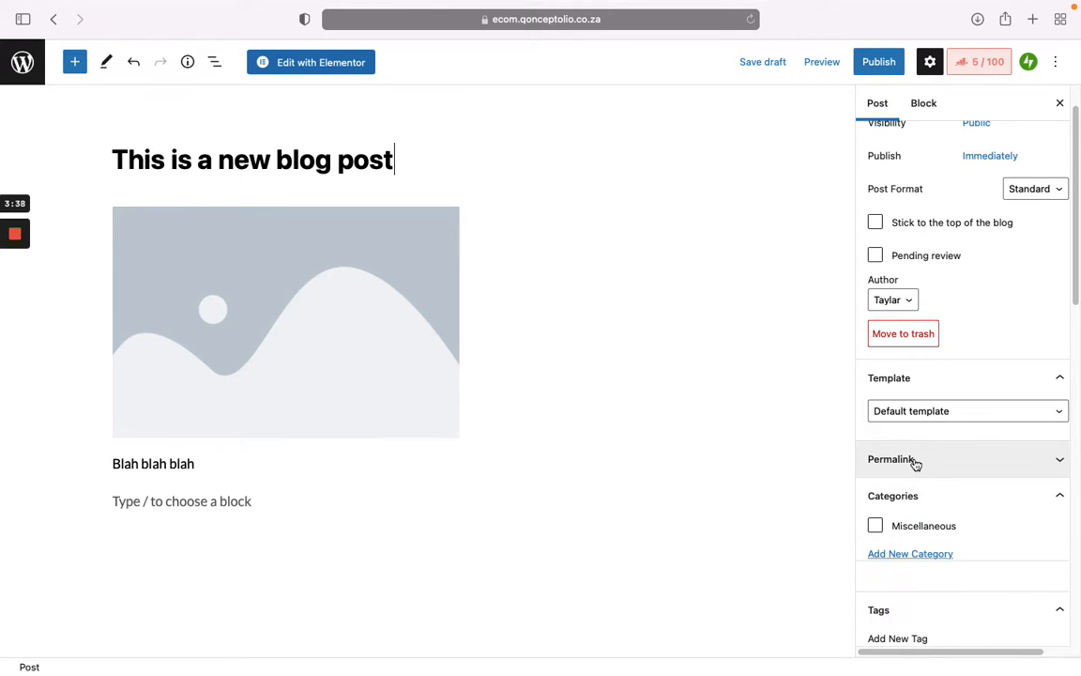
{"action": "scroll", "coordinate": [915, 464], "scroll_direction": "down", "scroll_amount": 1}
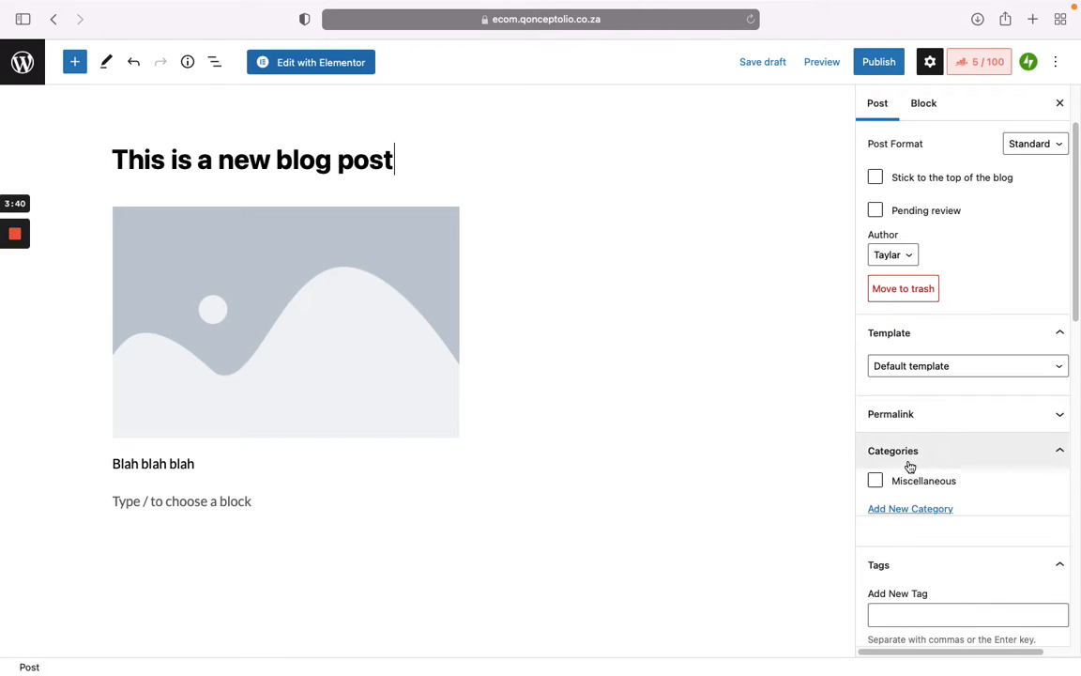
{"action": "left_click", "coordinate": [910, 464]}
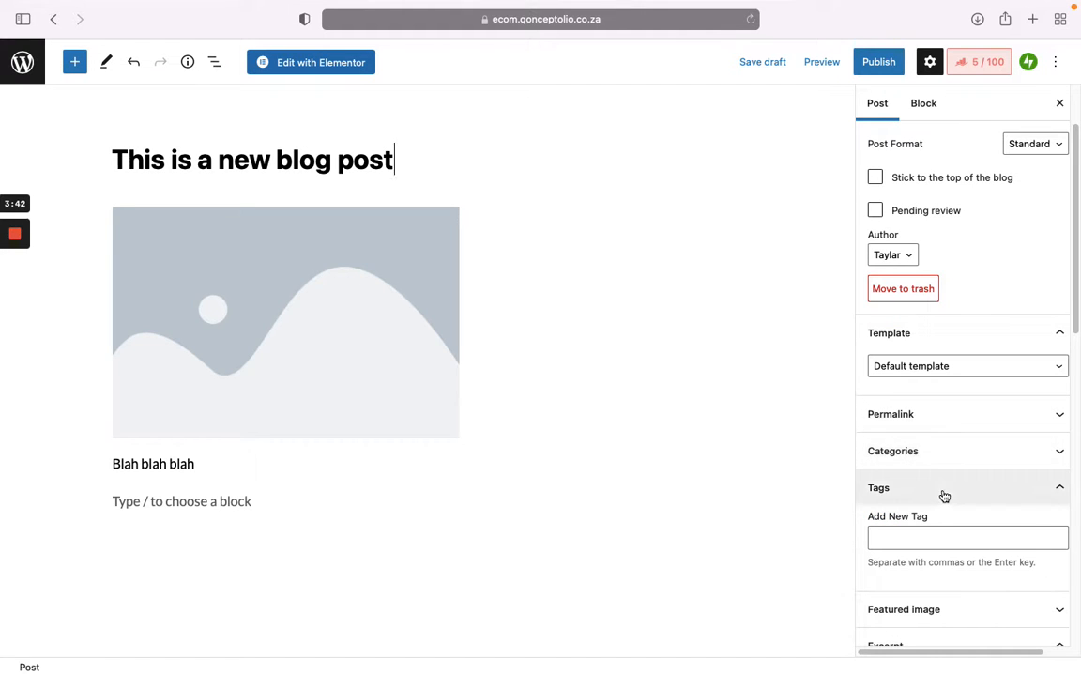
{"action": "left_click", "coordinate": [944, 493]}
Step: Collapse Excerpt and Featured image, return to Post settings, and open the pre-publish check
{"action": "scroll", "coordinate": [945, 521], "scroll_direction": "down", "scroll_amount": 1}
{"action": "left_click", "coordinate": [970, 548]}
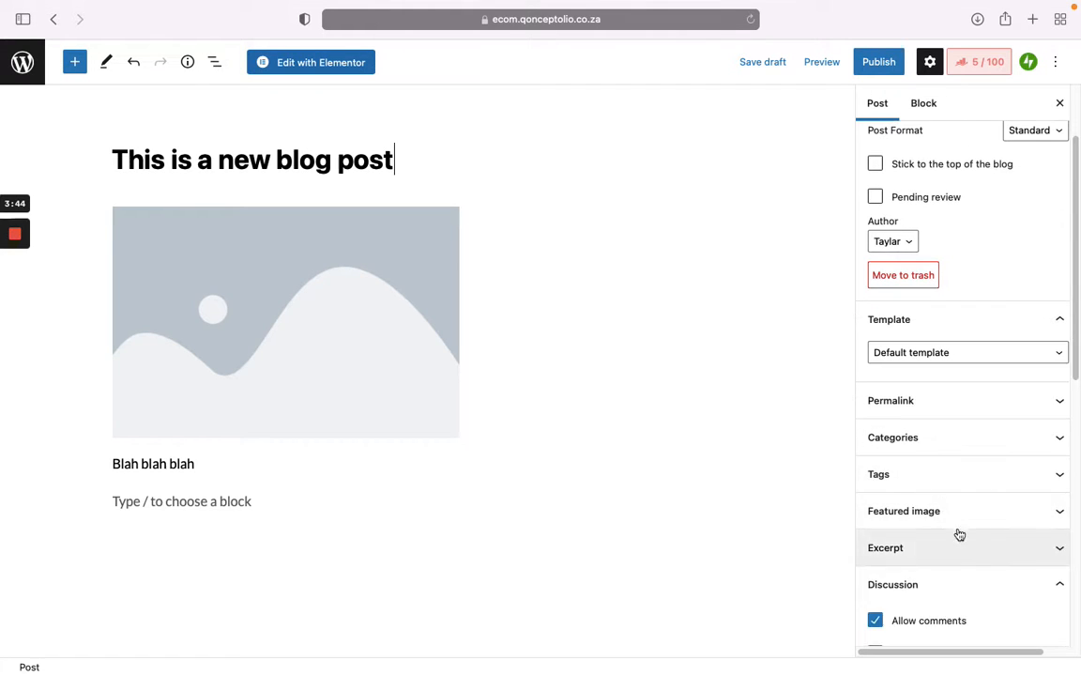
{"action": "left_click", "coordinate": [950, 523]}
{"action": "scroll", "coordinate": [943, 494], "scroll_direction": "down", "scroll_amount": 1}
{"action": "left_click", "coordinate": [948, 490]}
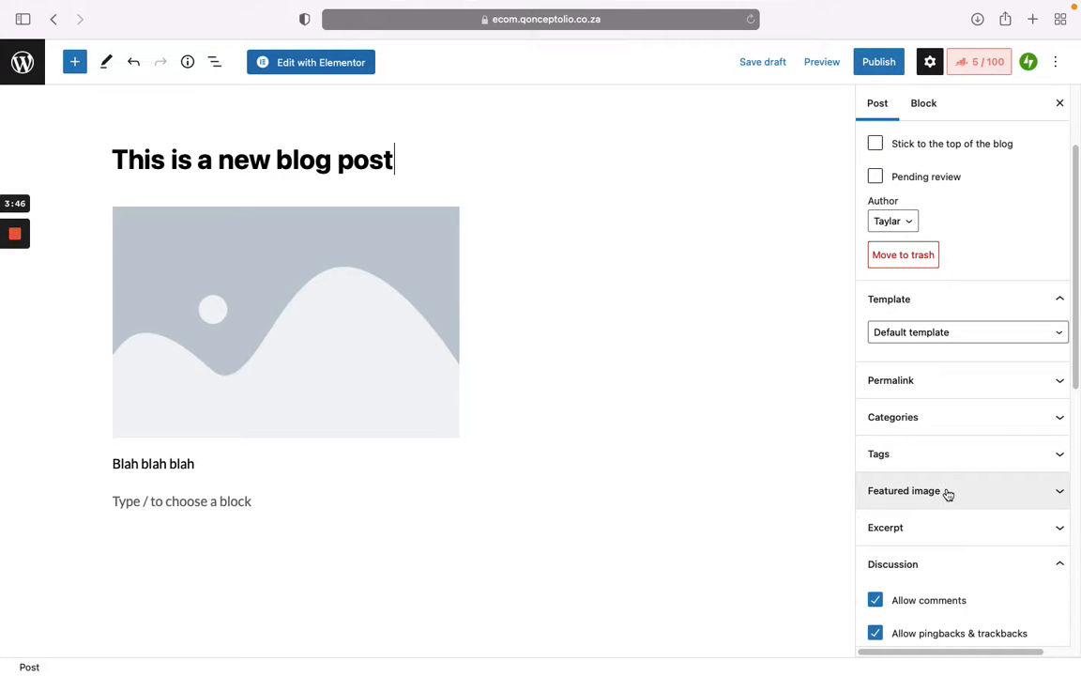
{"action": "scroll", "coordinate": [947, 495], "scroll_direction": "up", "scroll_amount": 3}
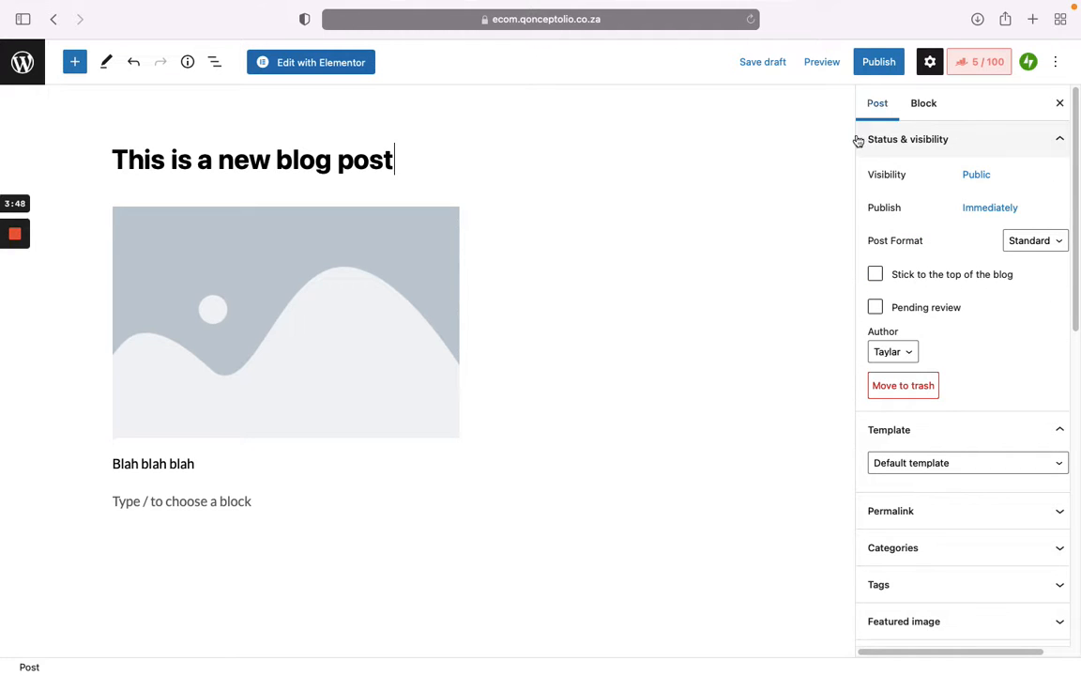
{"action": "left_click", "coordinate": [931, 109]}
{"action": "left_click", "coordinate": [886, 116]}
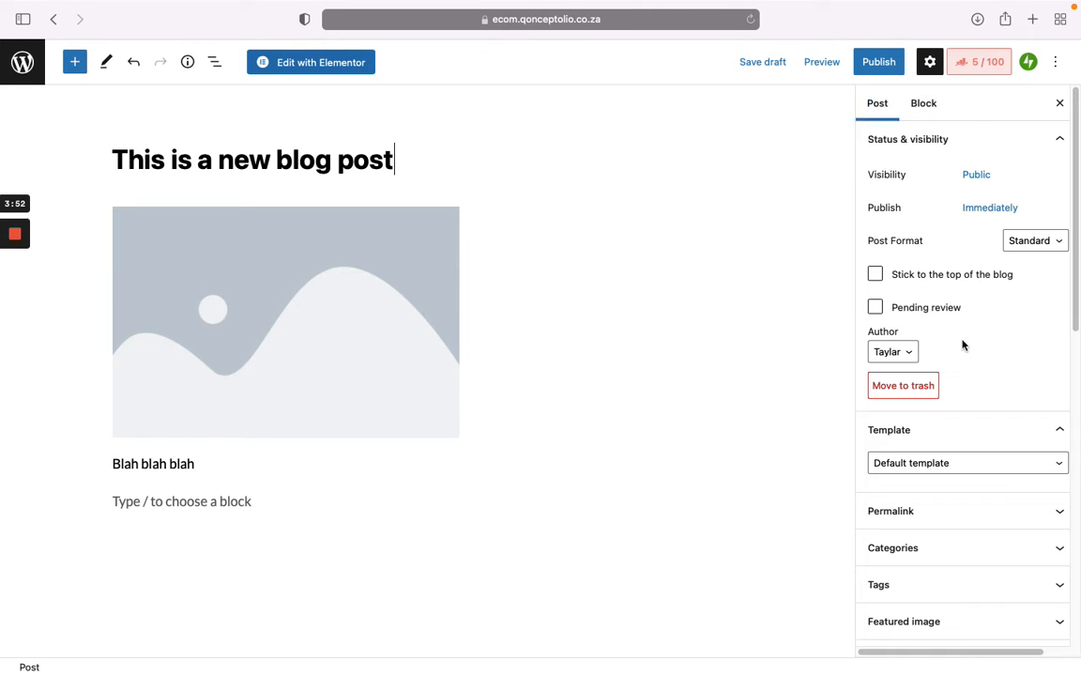
{"action": "left_click", "coordinate": [895, 68]}
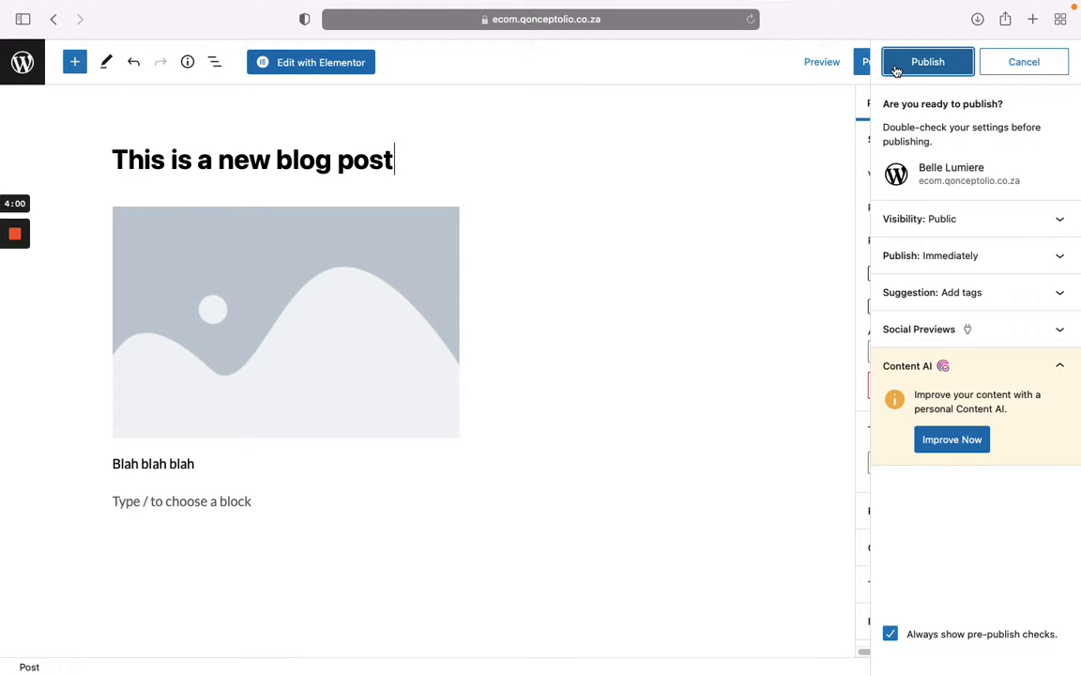
Step: Publish 'This is a new blog post' and collapse the Rank Math section
{"action": "left_click", "coordinate": [929, 72]}
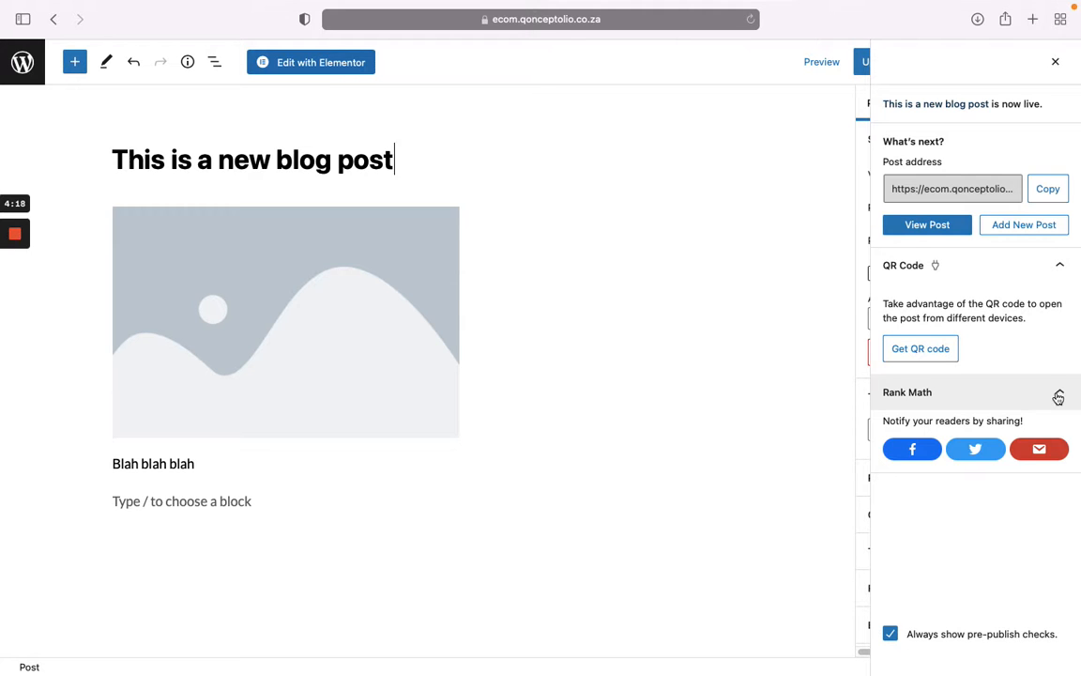
{"action": "left_click", "coordinate": [1059, 395]}
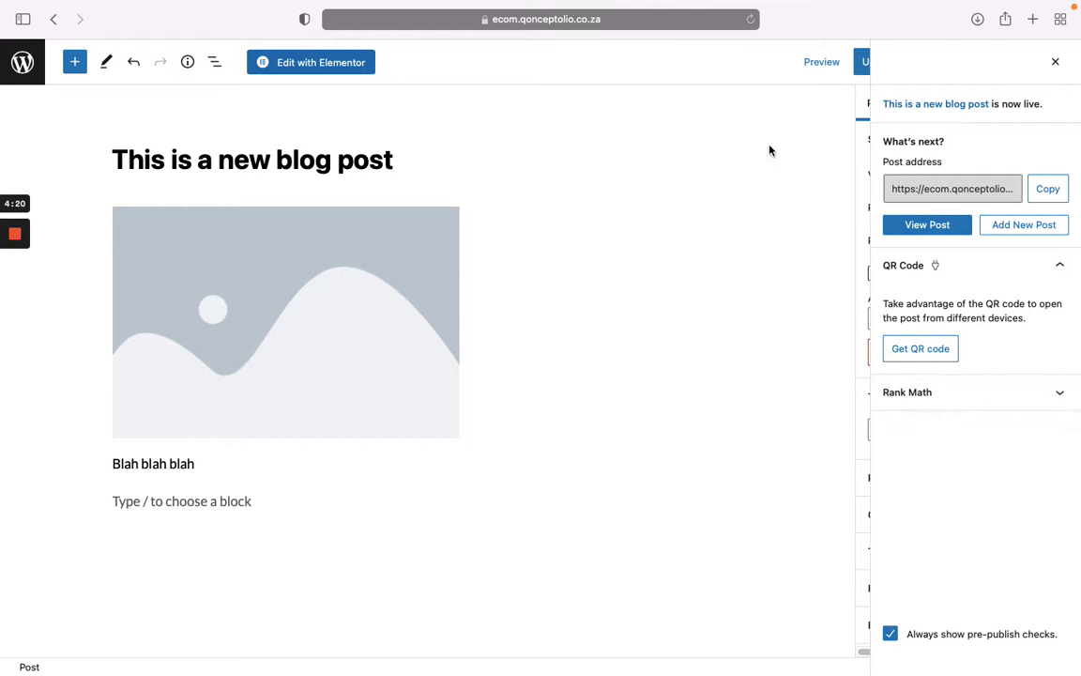
Step: Preview the published post in a new browser tab
{"action": "left_click", "coordinate": [822, 63]}
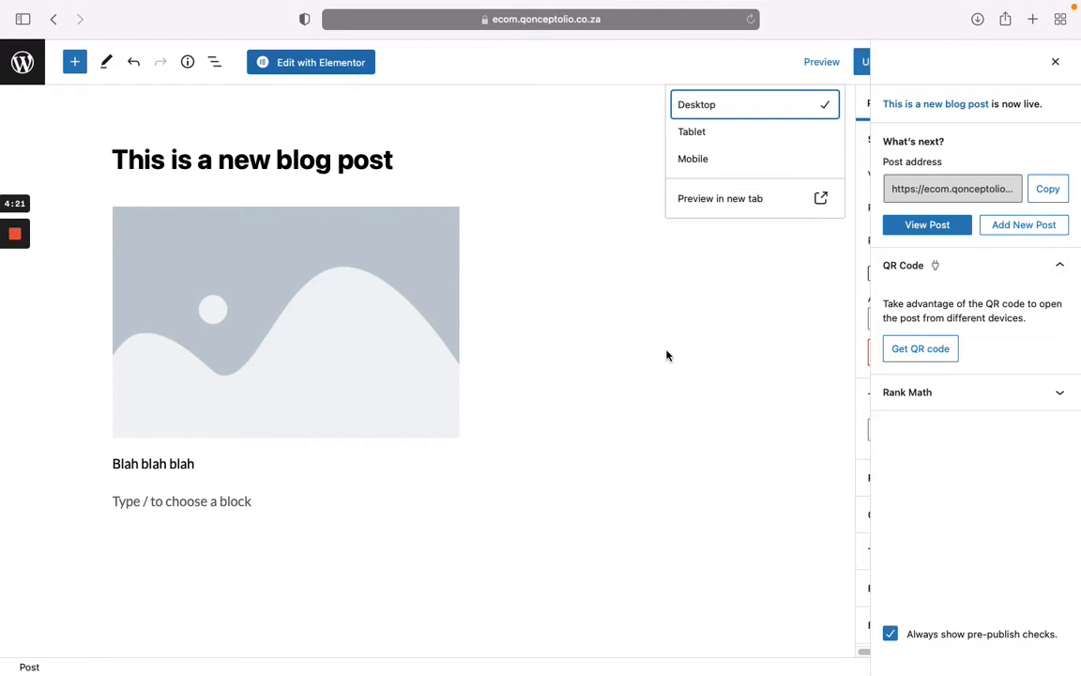
{"action": "left_click", "coordinate": [703, 208]}
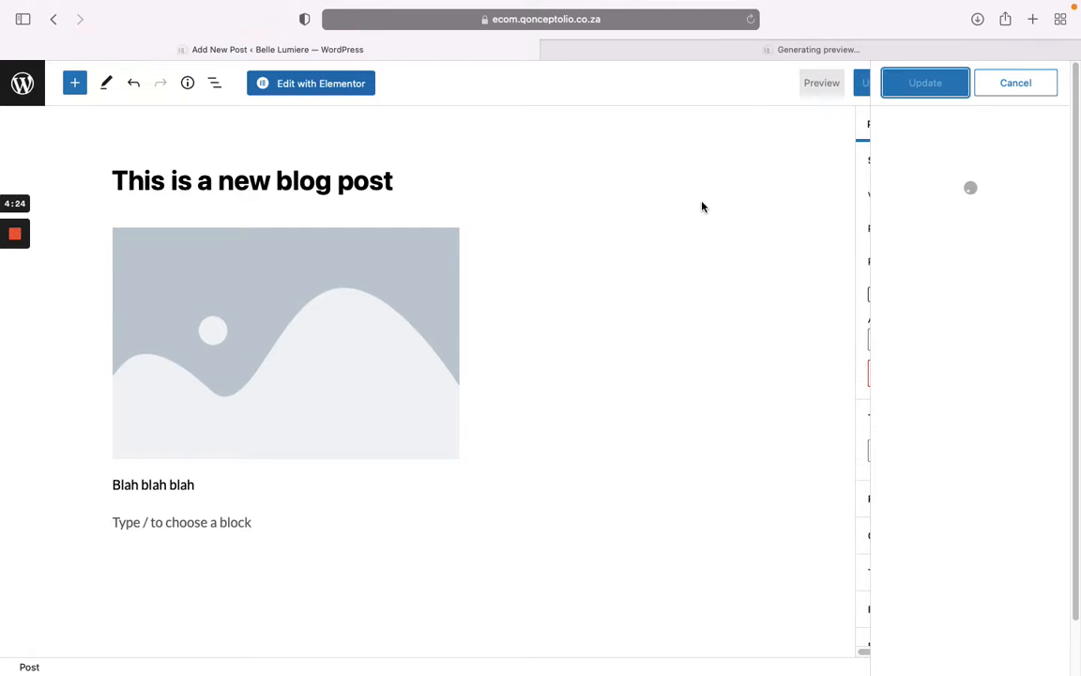
{"action": "left_click", "coordinate": [755, 51]}
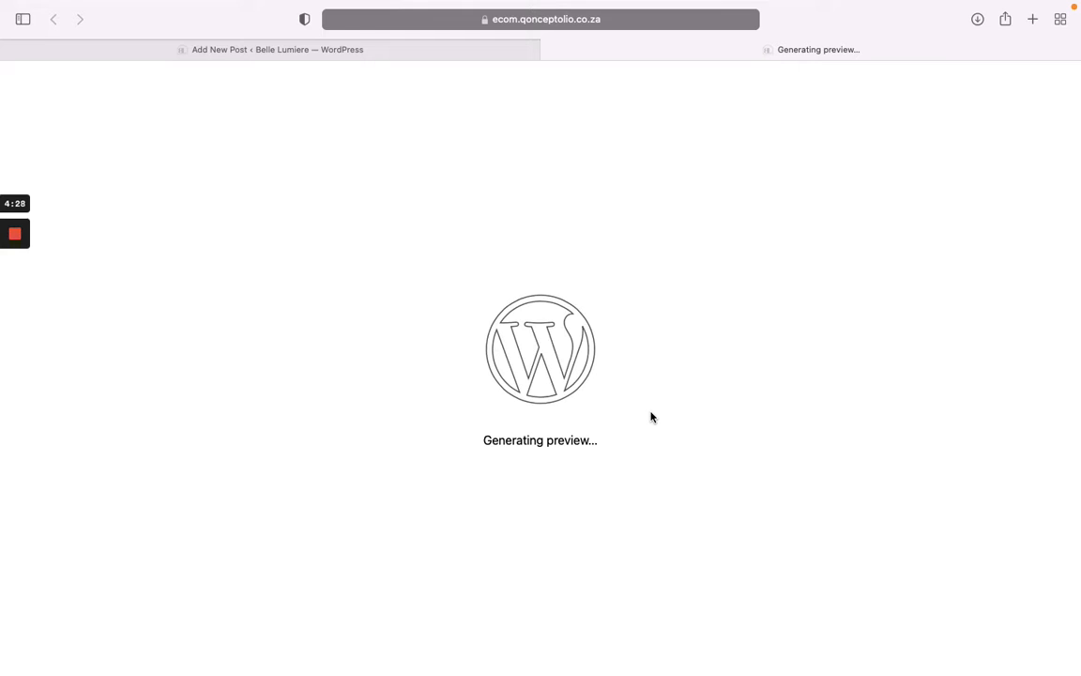
Step: Load ecom.qonceptolio.co.za in a third browser tab
{"action": "left_click", "coordinate": [1033, 19]}
{"action": "type", "text": "ec"}
{"action": "key", "text": "Return"}
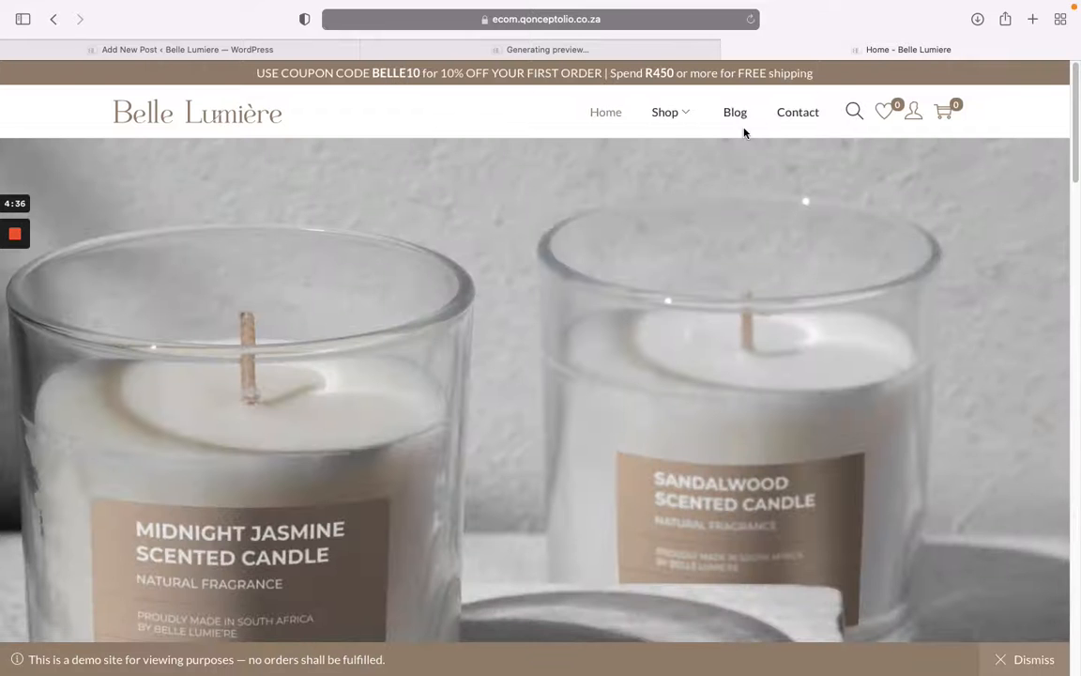
Step: Go to the Blog page of the live Belle Lumière site and look over the post list
{"action": "left_click", "coordinate": [742, 128]}
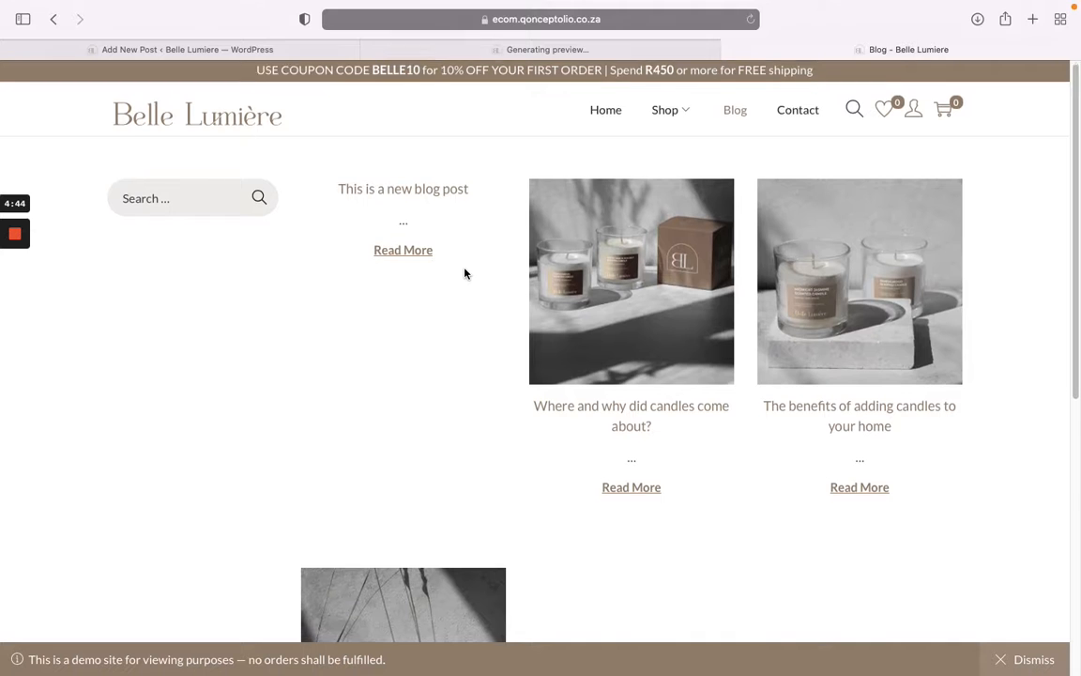
{"action": "scroll", "coordinate": [464, 273], "scroll_direction": "down", "scroll_amount": 4}
{"action": "scroll", "coordinate": [471, 301], "scroll_direction": "up", "scroll_amount": 3}
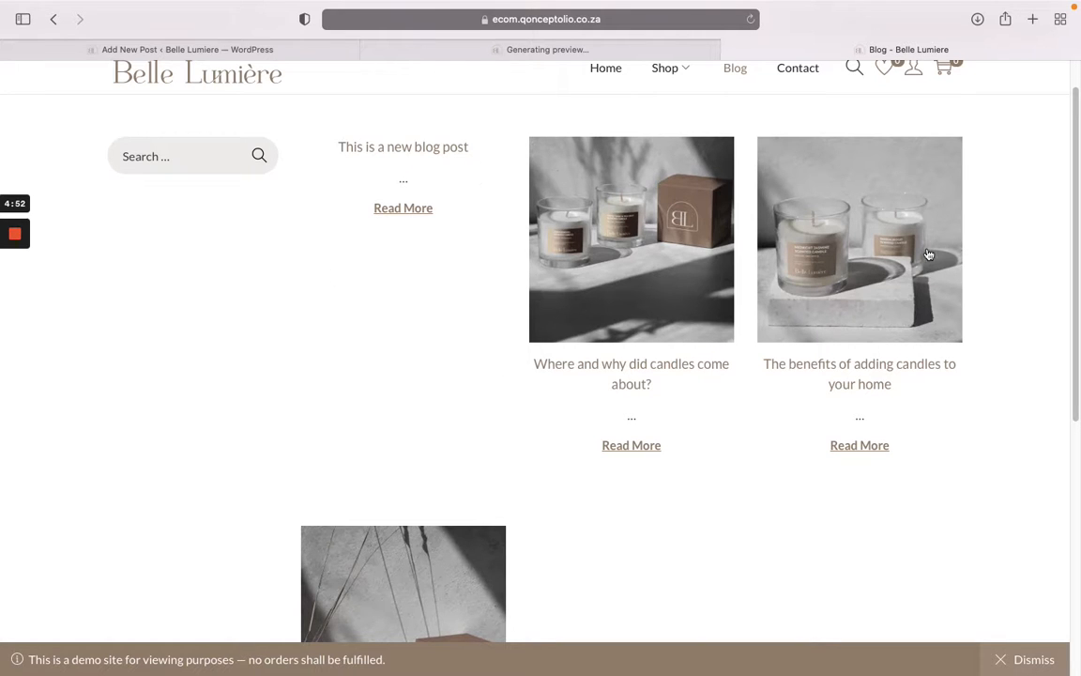
Step: Read through 'This is a new blog post' on the live site, then close the leftover preview tab
{"action": "left_click", "coordinate": [412, 214]}
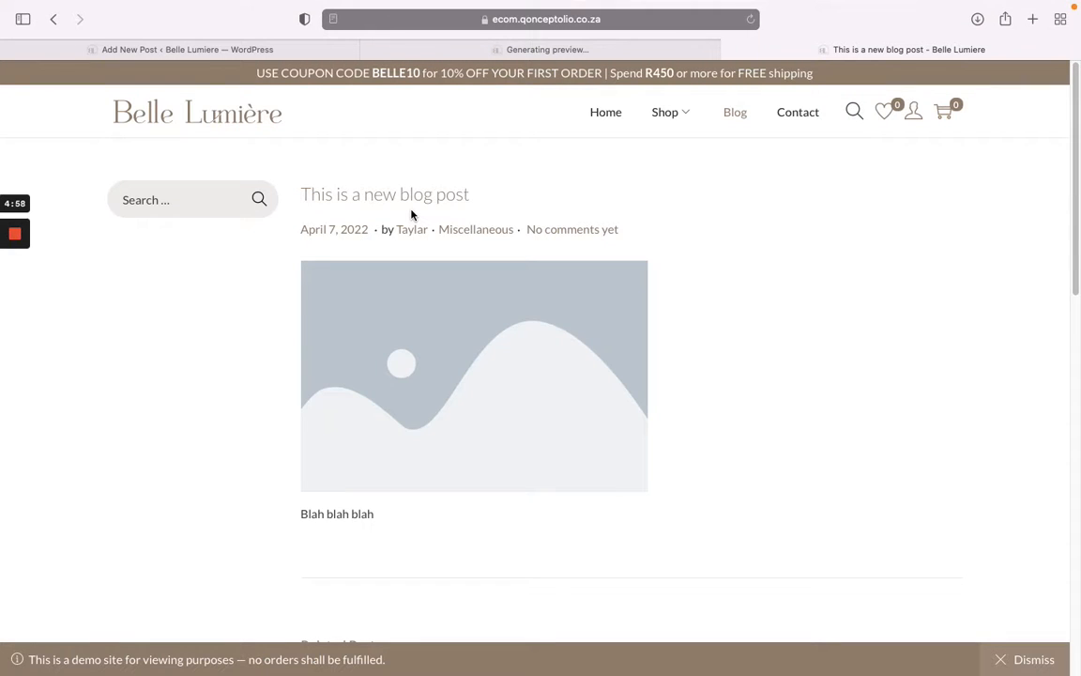
{"action": "scroll", "coordinate": [776, 232], "scroll_direction": "down", "scroll_amount": 3}
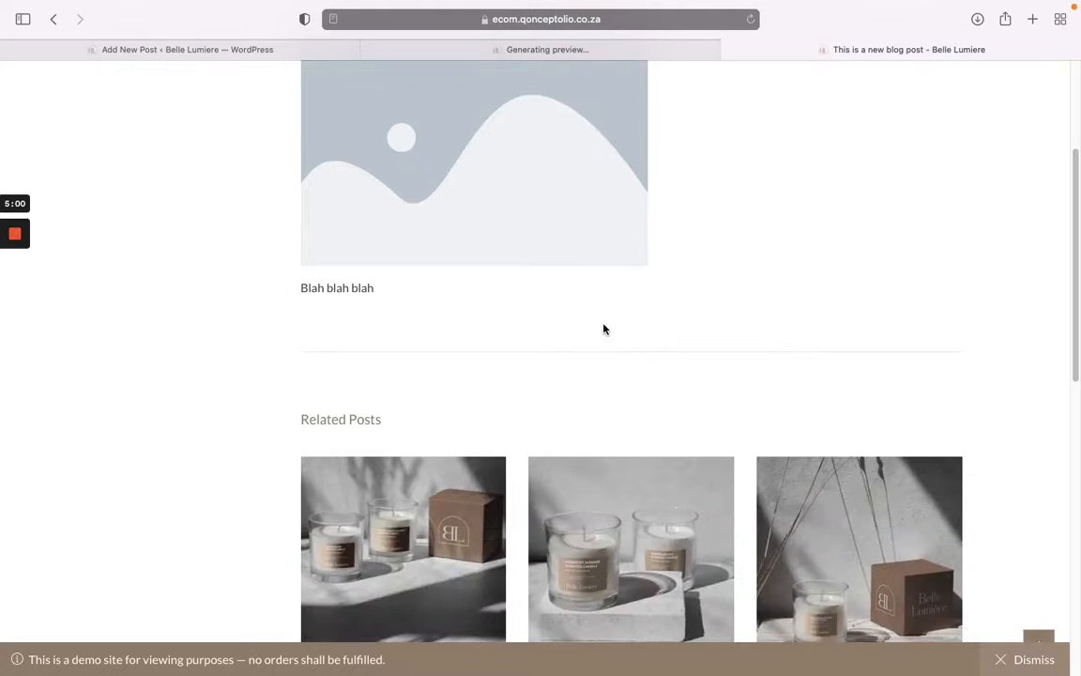
{"action": "scroll", "coordinate": [680, 355], "scroll_direction": "up", "scroll_amount": 3}
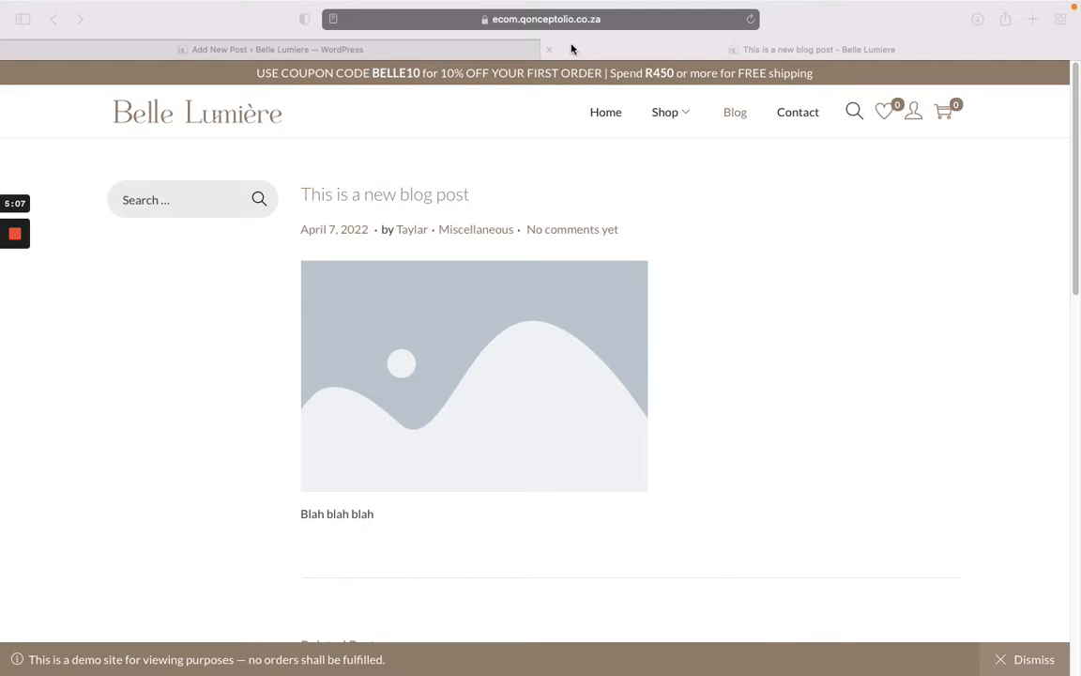
{"action": "left_click", "coordinate": [552, 51]}
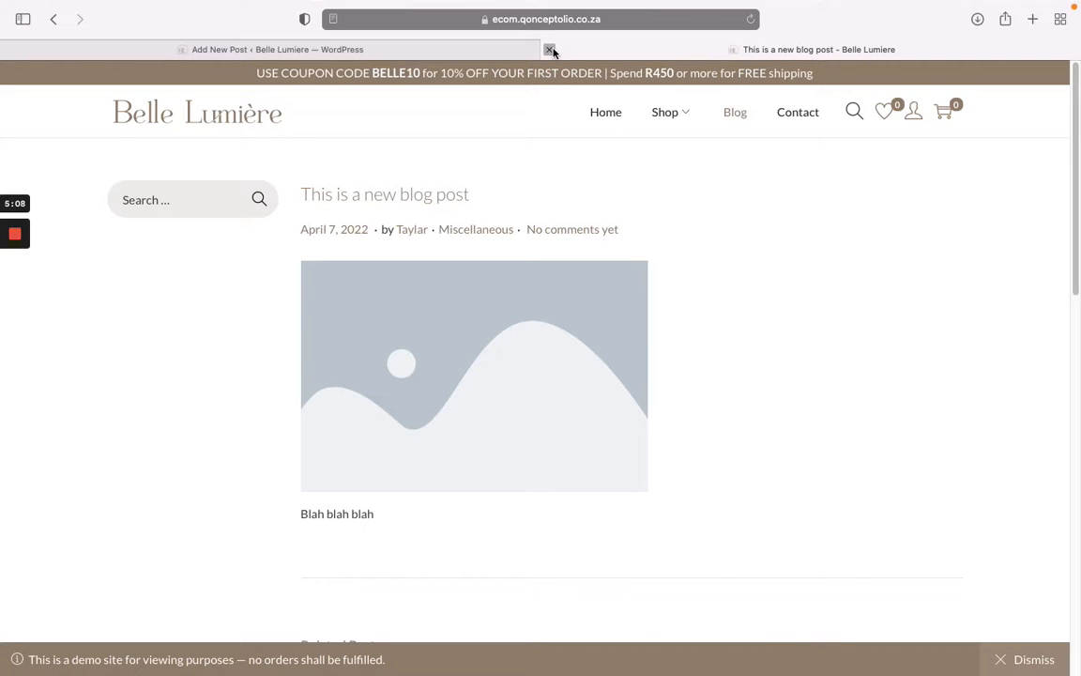
Step: Back in All Posts, move 'This is a new blog post' to the Trash
{"action": "left_click", "coordinate": [551, 51]}
{"action": "left_click", "coordinate": [17, 71]}
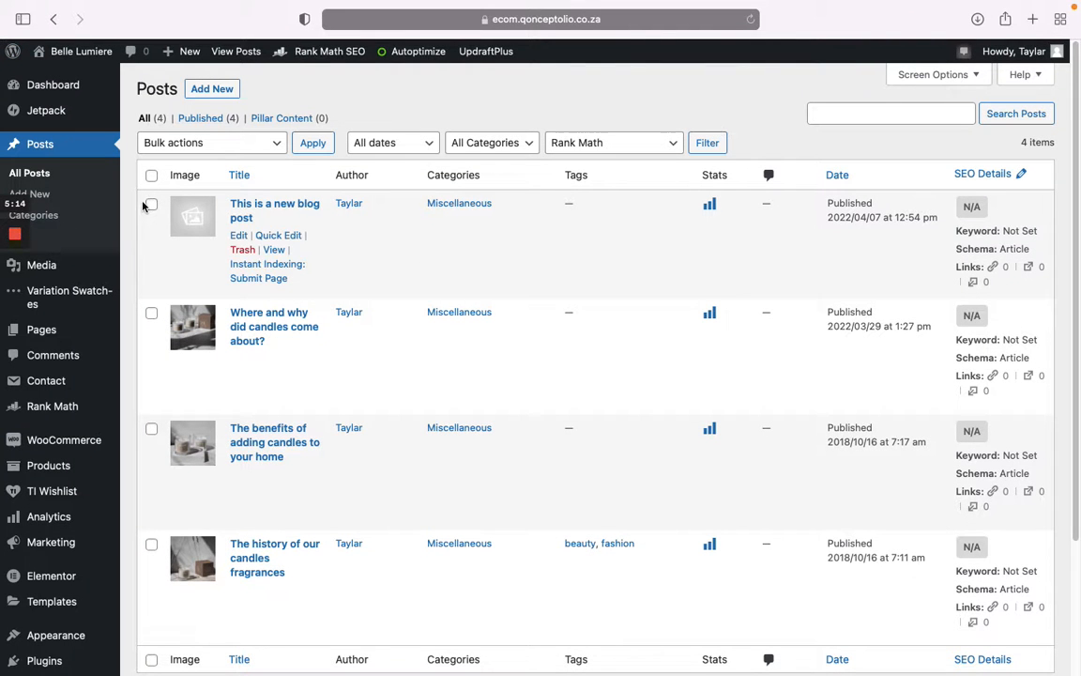
{"action": "left_click", "coordinate": [151, 205]}
{"action": "left_click", "coordinate": [230, 144]}
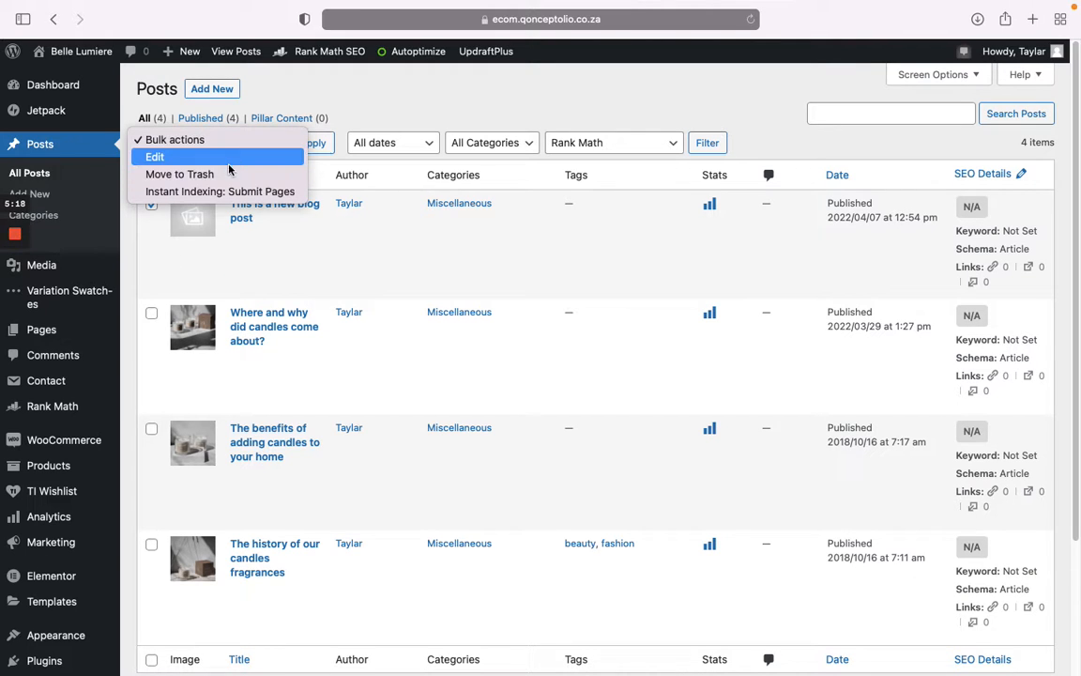
{"action": "left_click", "coordinate": [427, 100]}
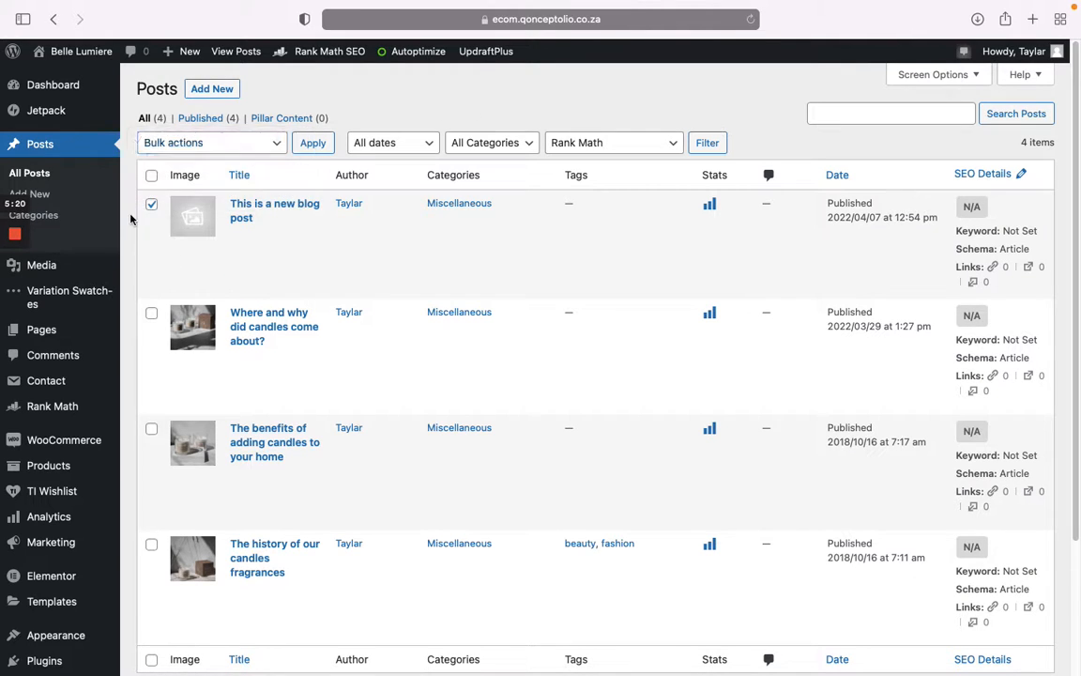
{"action": "left_click", "coordinate": [151, 206]}
{"action": "left_click", "coordinate": [246, 251]}
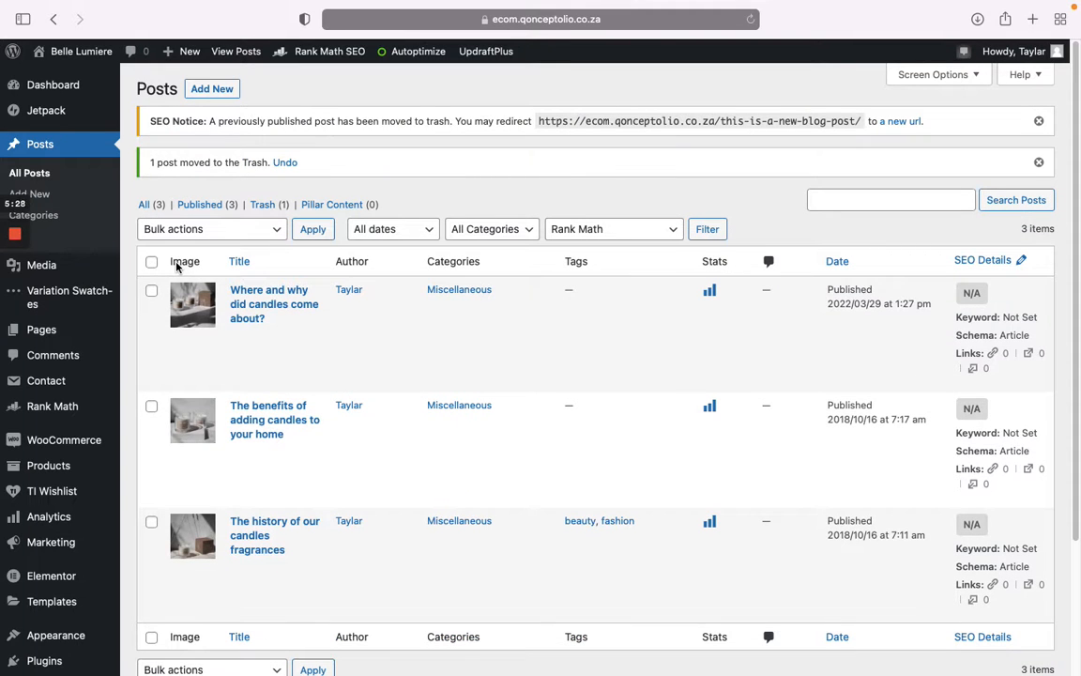
Step: Permanently delete the post from Trash and return to All (3) posts
{"action": "left_click", "coordinate": [269, 208]}
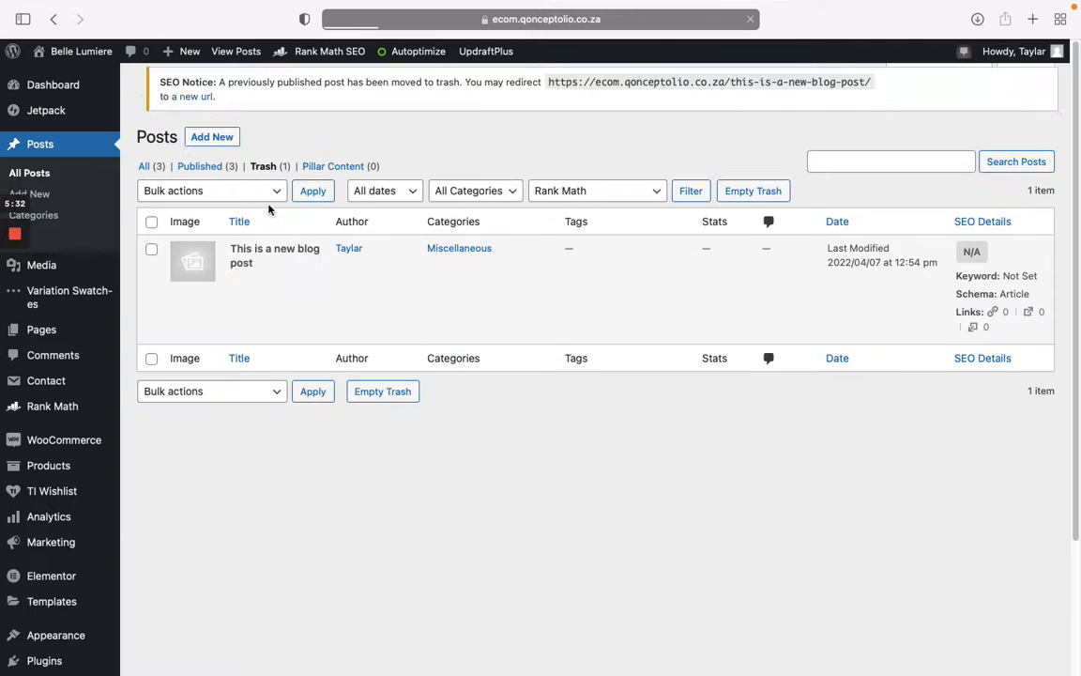
{"action": "left_click", "coordinate": [277, 297]}
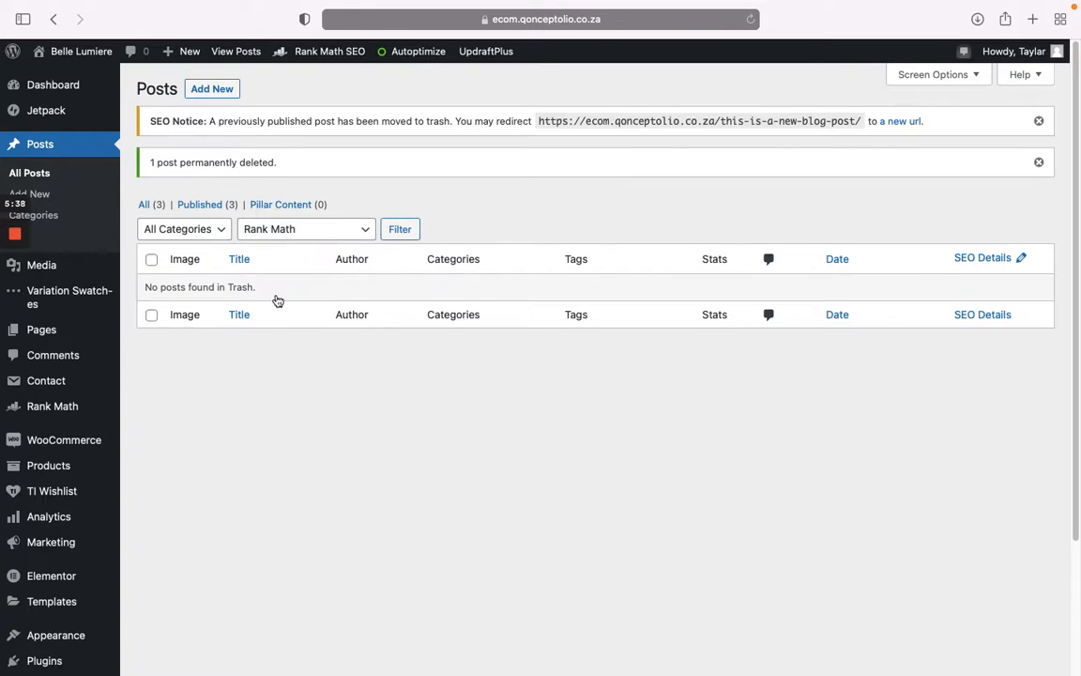
{"action": "left_click", "coordinate": [144, 204]}
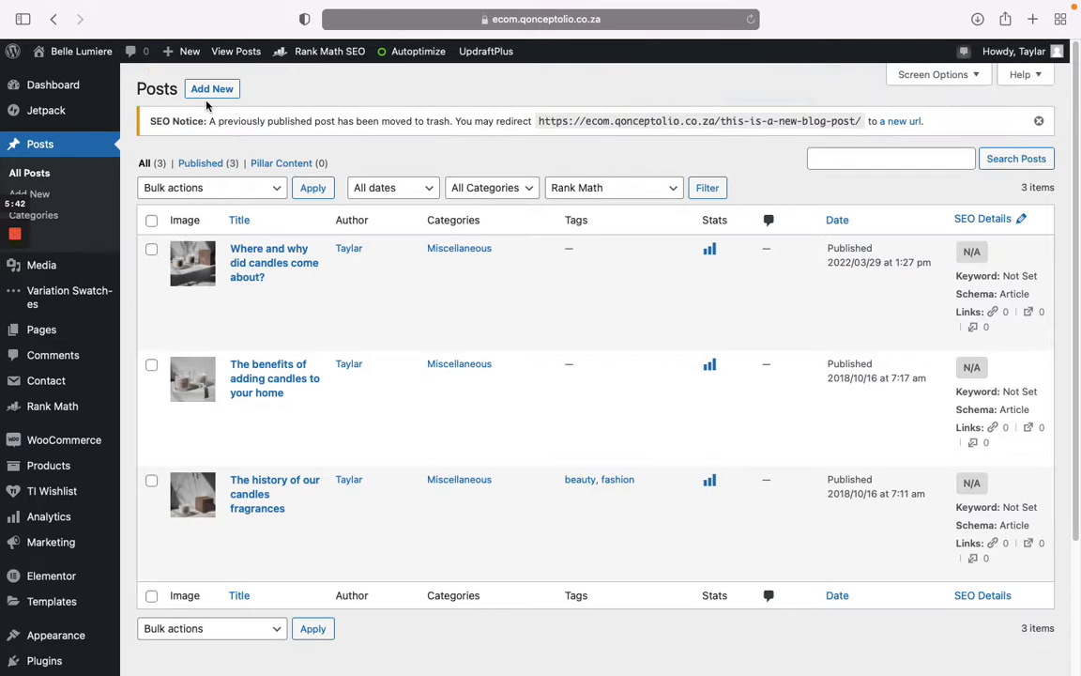
{"action": "left_click", "coordinate": [210, 89]}
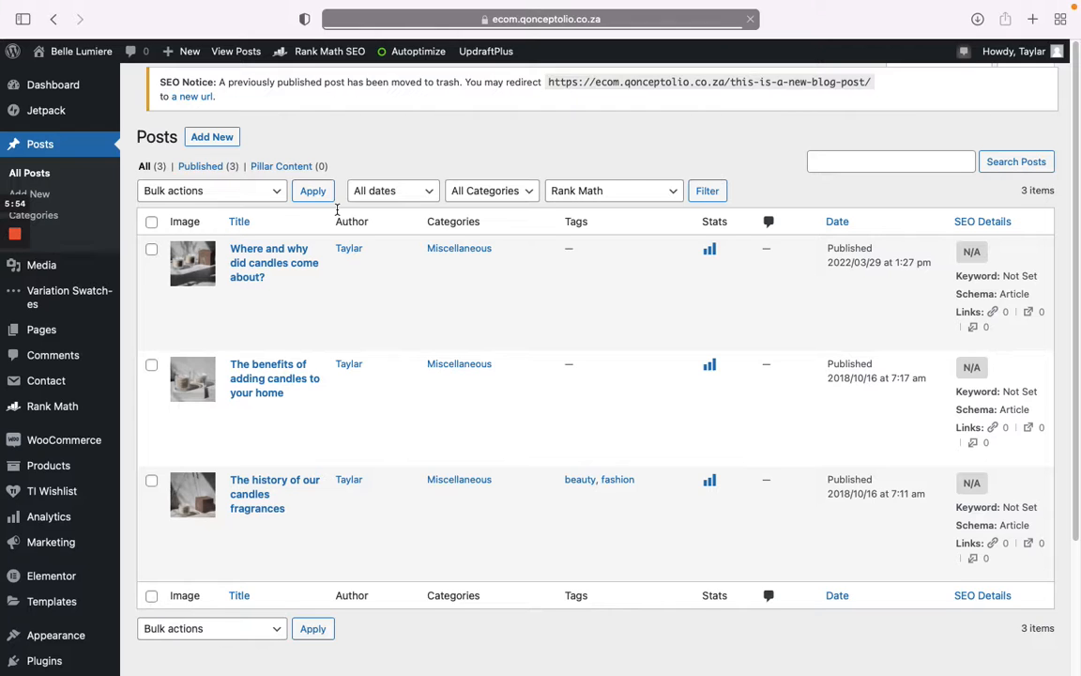
{"action": "mouse_move", "coordinate": [278, 287]}
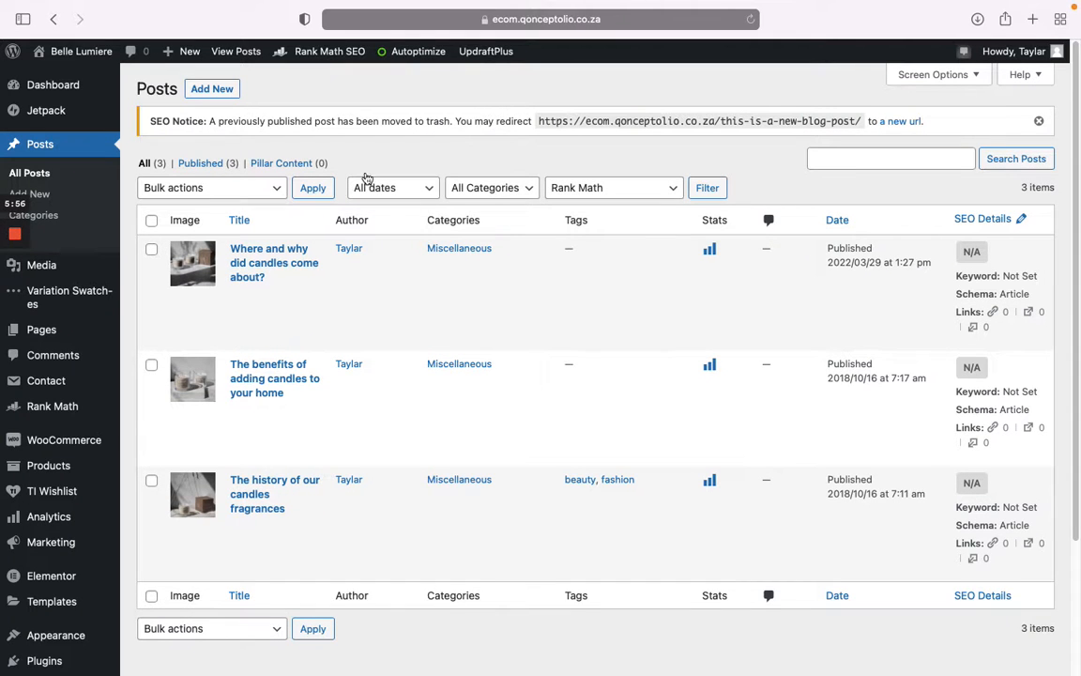
{"action": "left_click", "coordinate": [293, 295]}
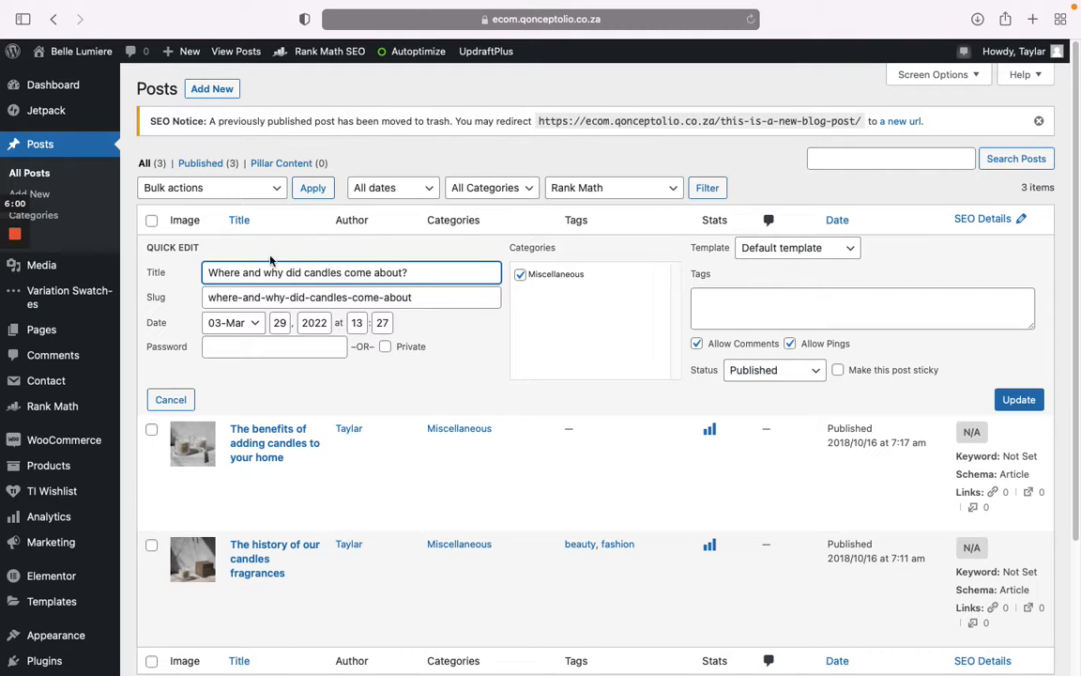
{"action": "left_click", "coordinate": [779, 377]}
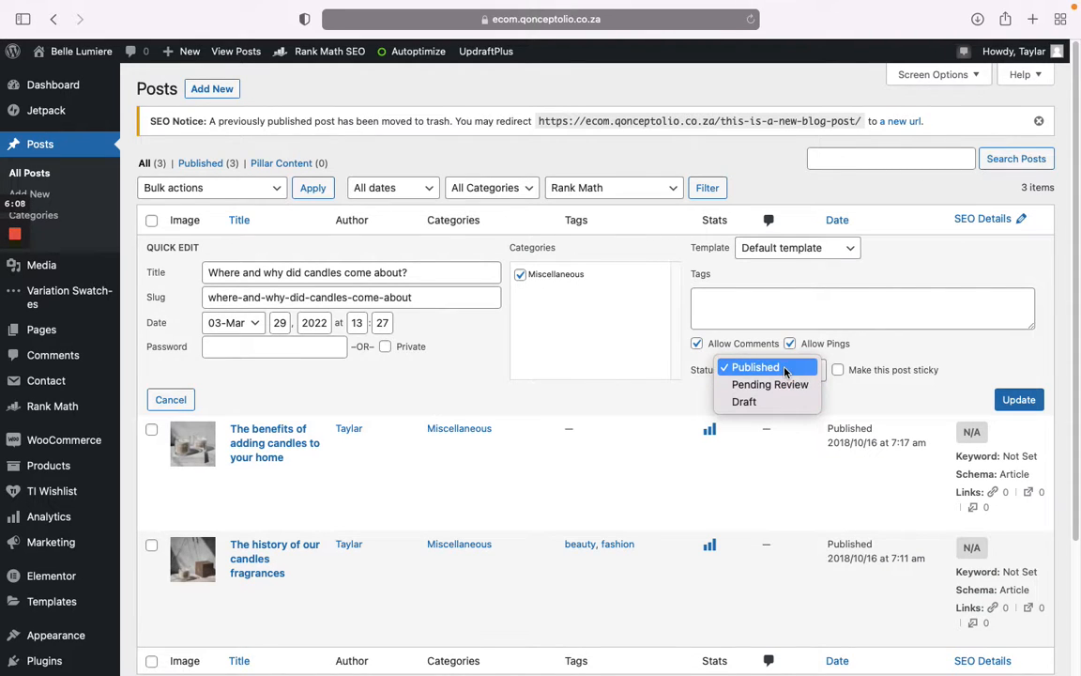
{"action": "left_click", "coordinate": [772, 166]}
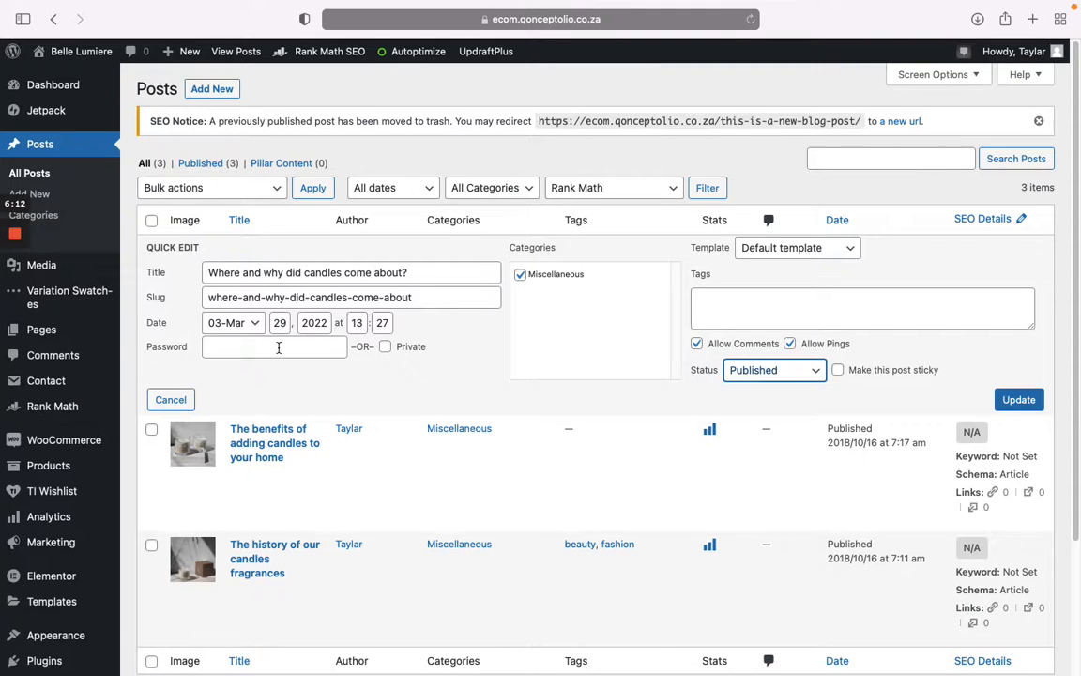
{"action": "left_click", "coordinate": [171, 400]}
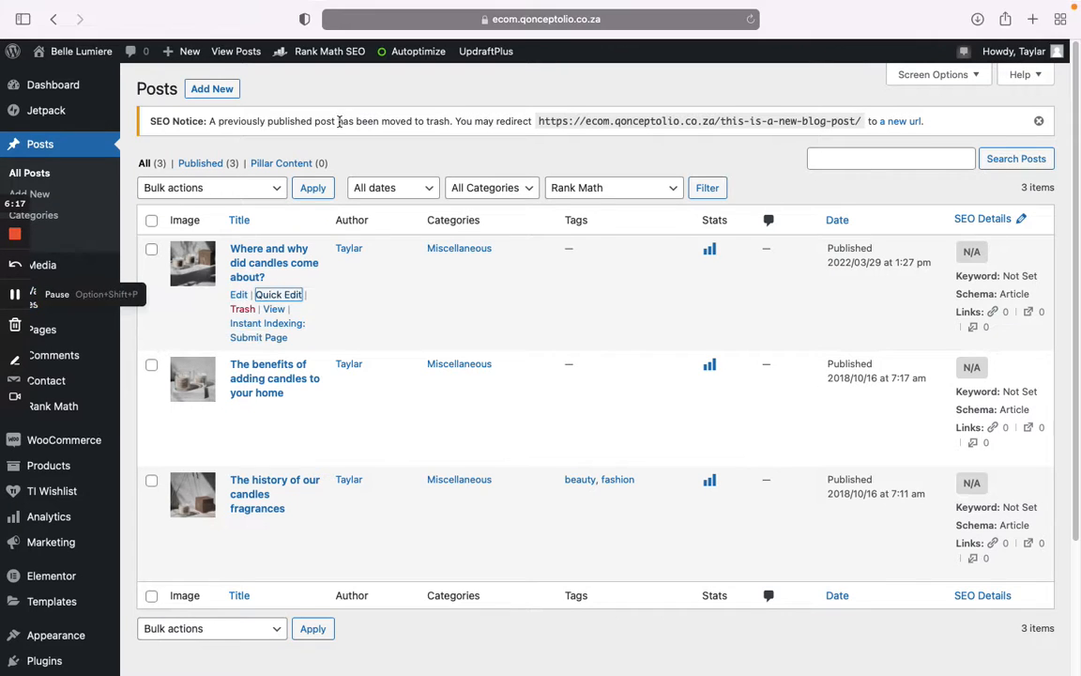
{"action": "left_click_drag", "start_coordinate": [152, 120], "coordinate": [936, 125]}
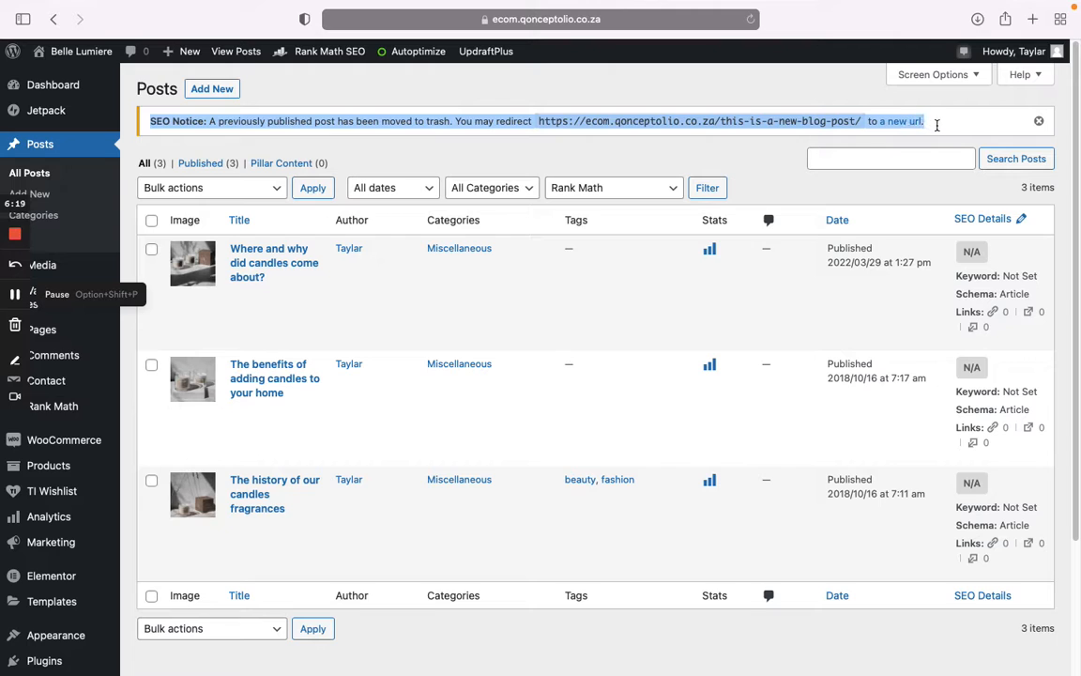
{"action": "left_click", "coordinate": [712, 76]}
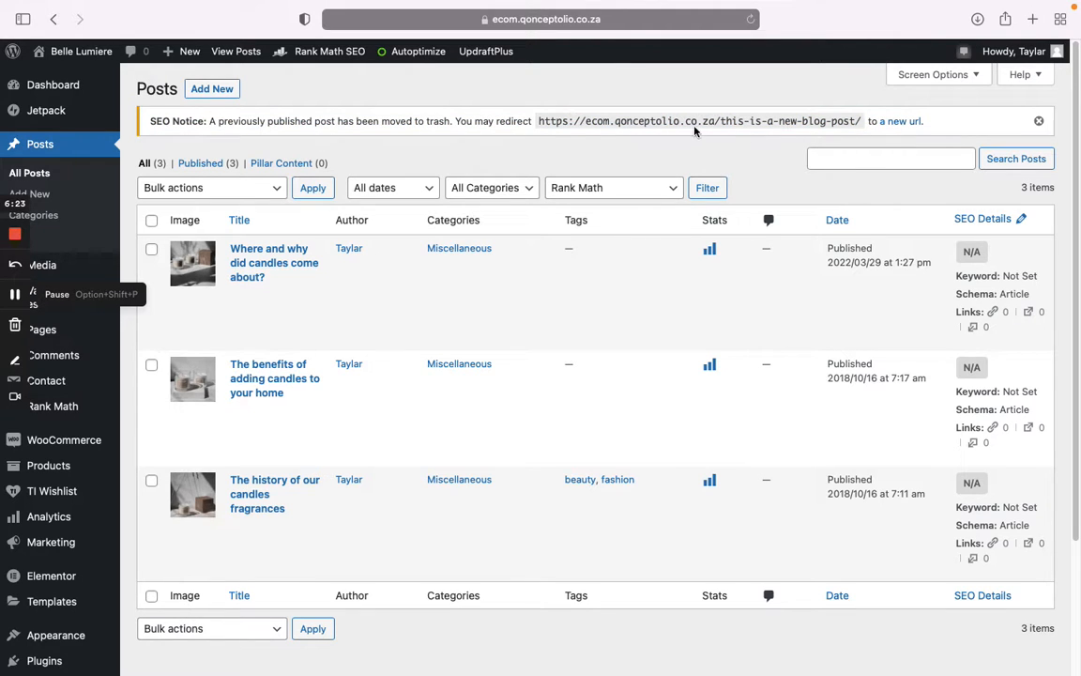
{"action": "left_click_drag", "start_coordinate": [539, 122], "coordinate": [853, 123]}
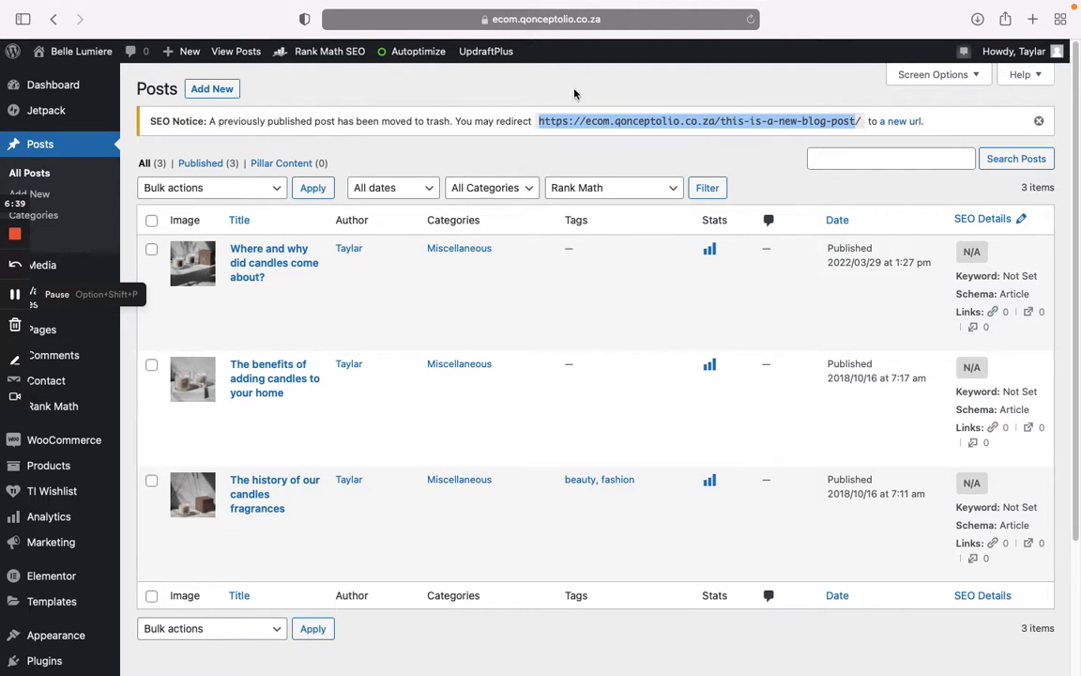
{"action": "triple_click", "coordinate": [150, 119]}
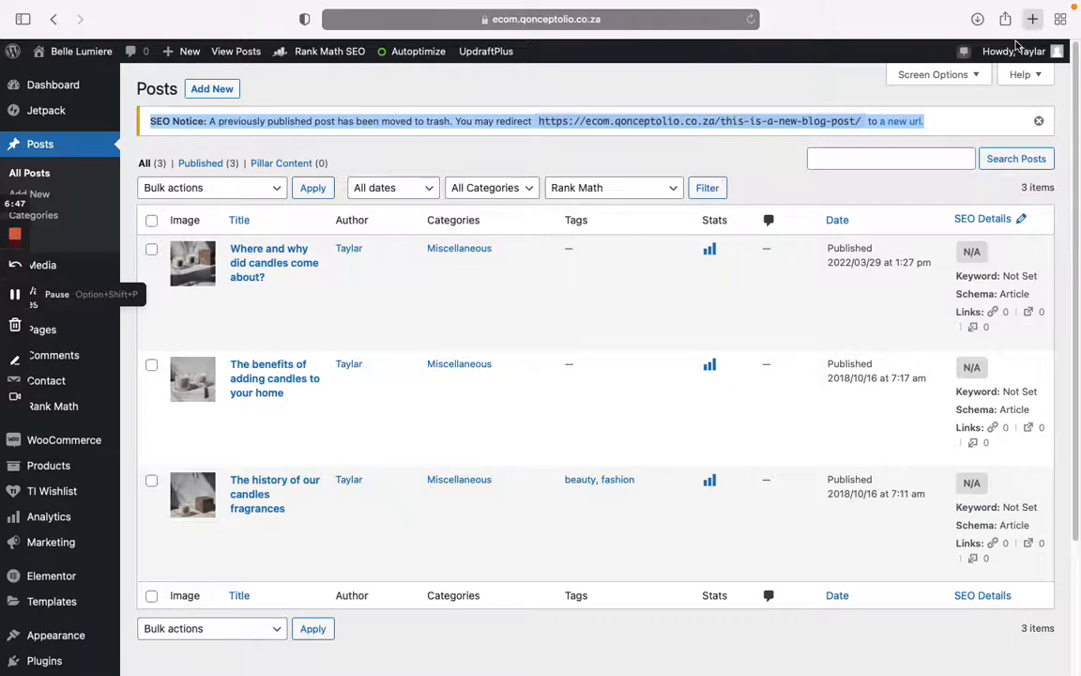
Step: Open the live Belle Lumière site in a new Safari tab and go to its Blog page
{"action": "key", "text": "super+t"}
{"action": "type", "text": "m"}
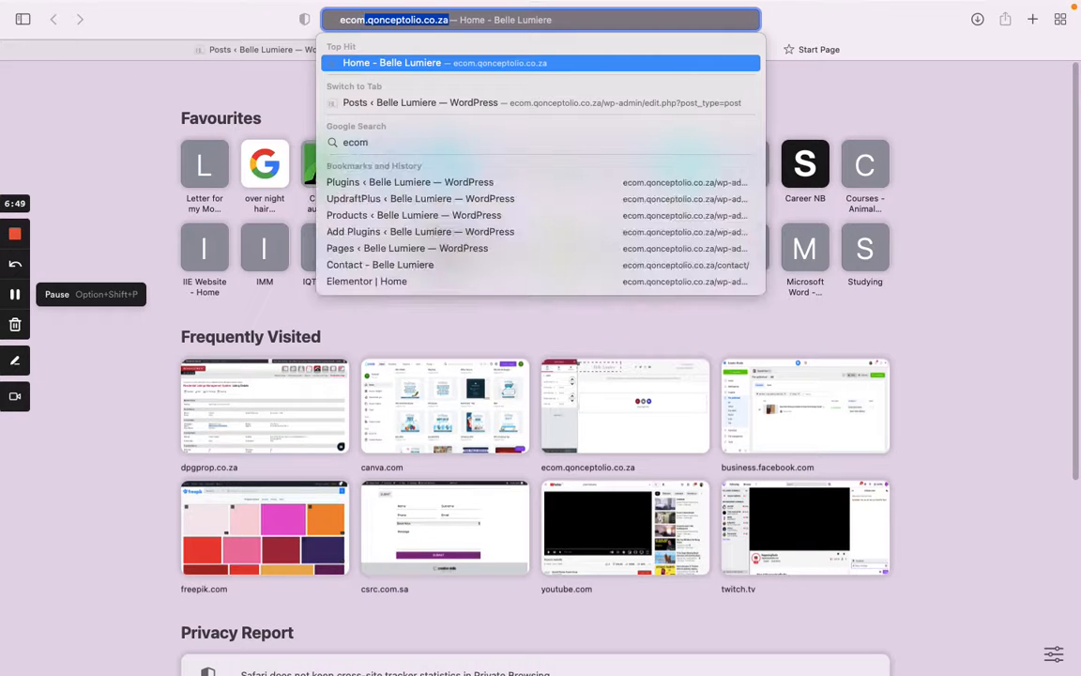
{"action": "key", "text": "Return"}
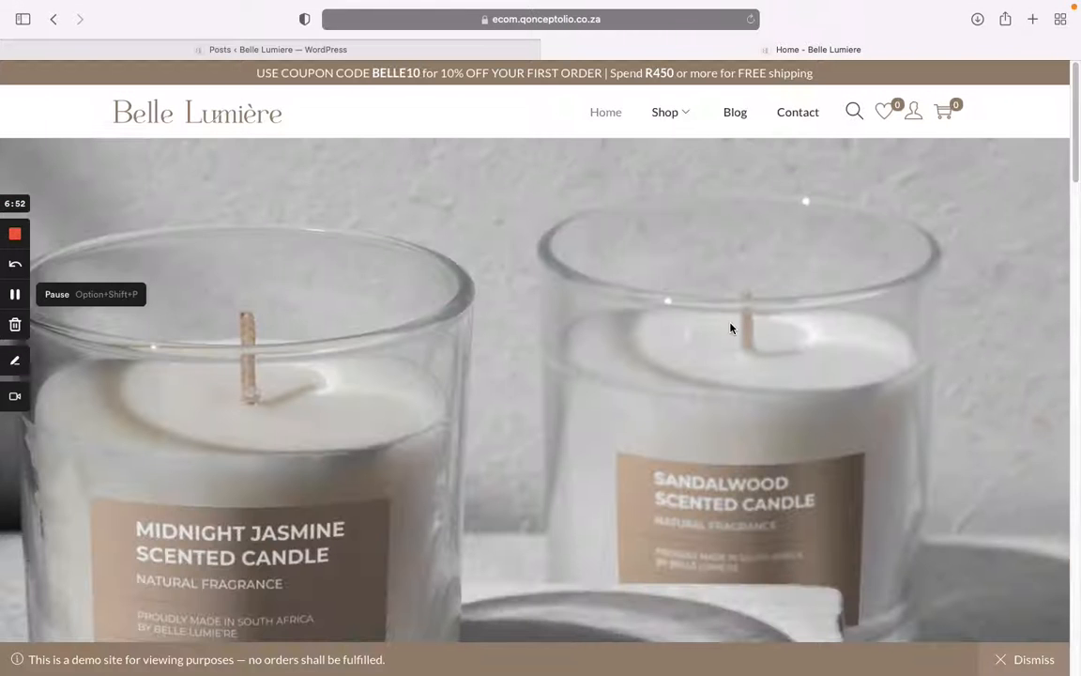
{"action": "left_click", "coordinate": [737, 114]}
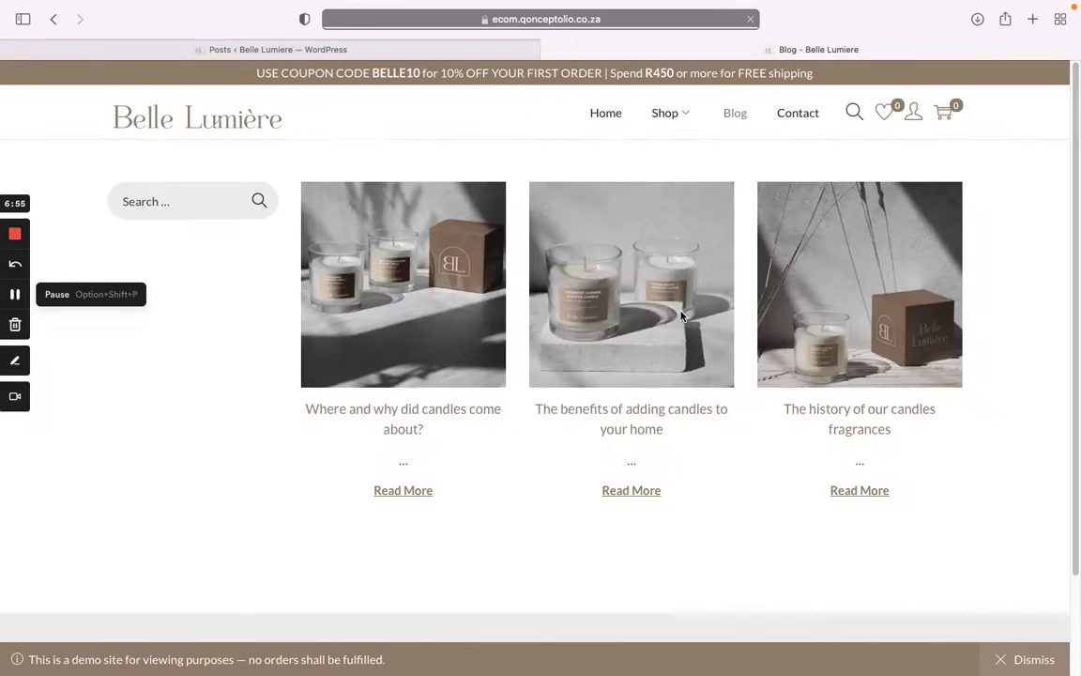
Step: View the post 'Where and why did candles come about?' and reveal its full web address
{"action": "left_click", "coordinate": [443, 321]}
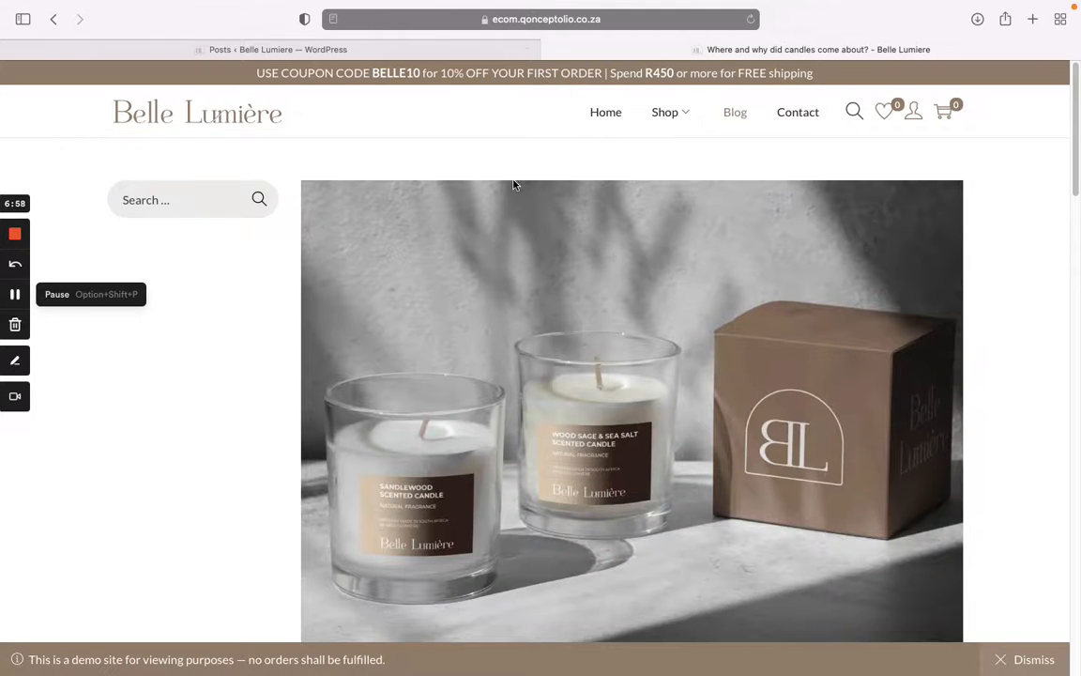
{"action": "scroll", "coordinate": [503, 293], "scroll_direction": "down", "scroll_amount": 4}
{"action": "scroll", "coordinate": [504, 294], "scroll_direction": "down", "scroll_amount": 3}
{"action": "scroll", "coordinate": [521, 198], "scroll_direction": "up", "scroll_amount": 6}
{"action": "left_click", "coordinate": [601, 18]}
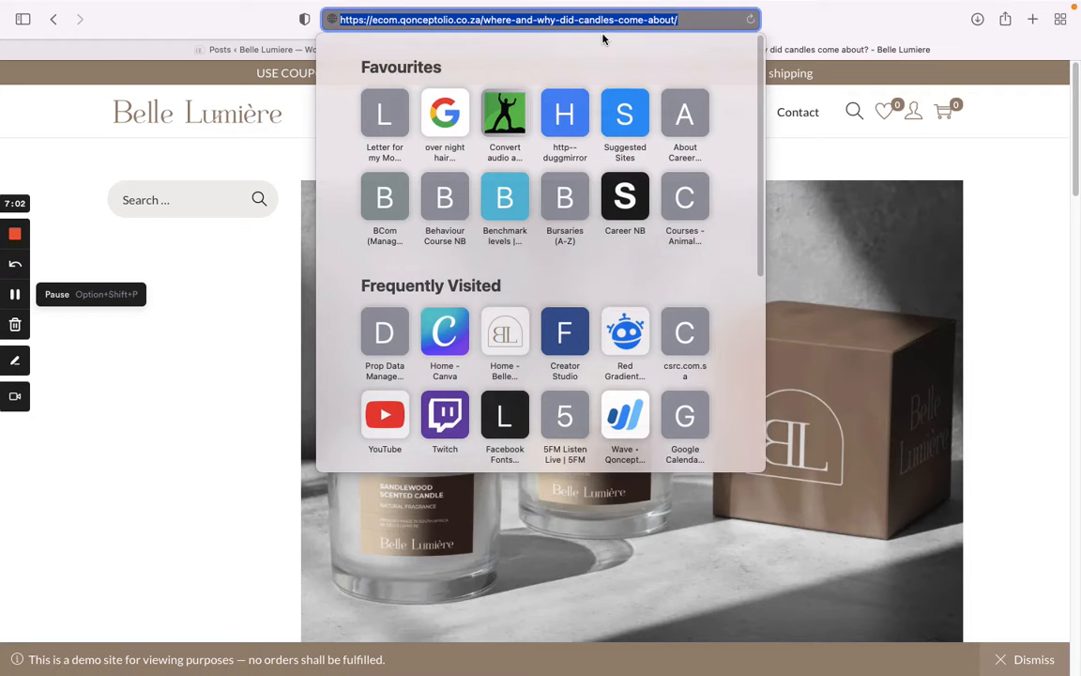
{"action": "left_click", "coordinate": [512, 19]}
{"action": "left_click_drag", "start_coordinate": [482, 19], "coordinate": [693, 21]}
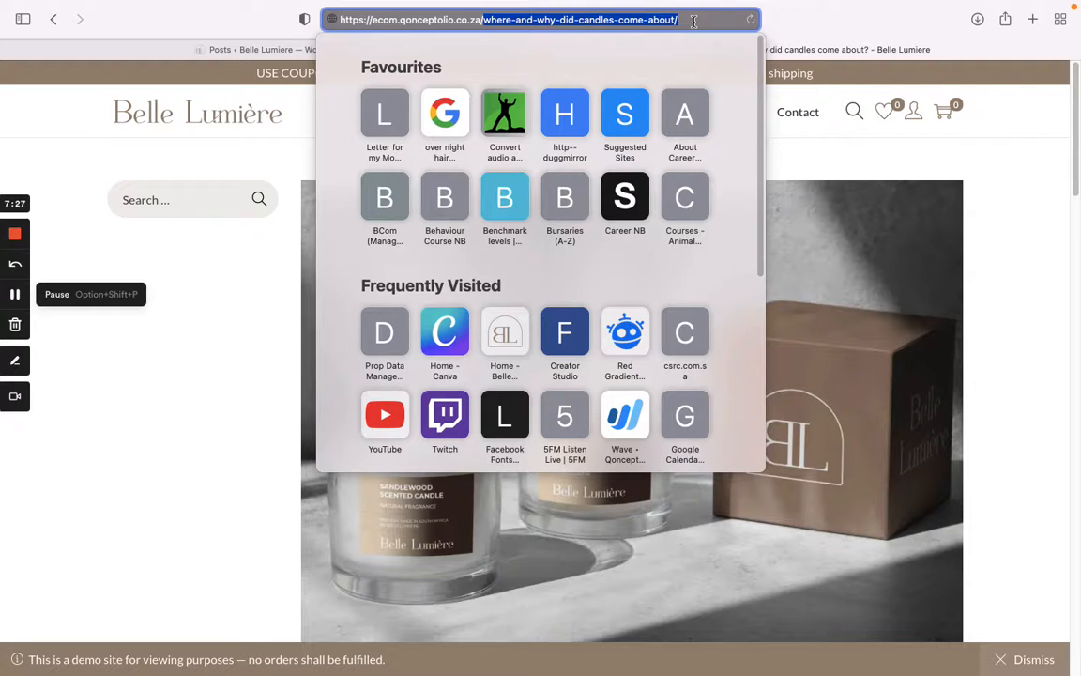
{"action": "left_click", "coordinate": [934, 155]}
{"action": "left_click", "coordinate": [531, 23]}
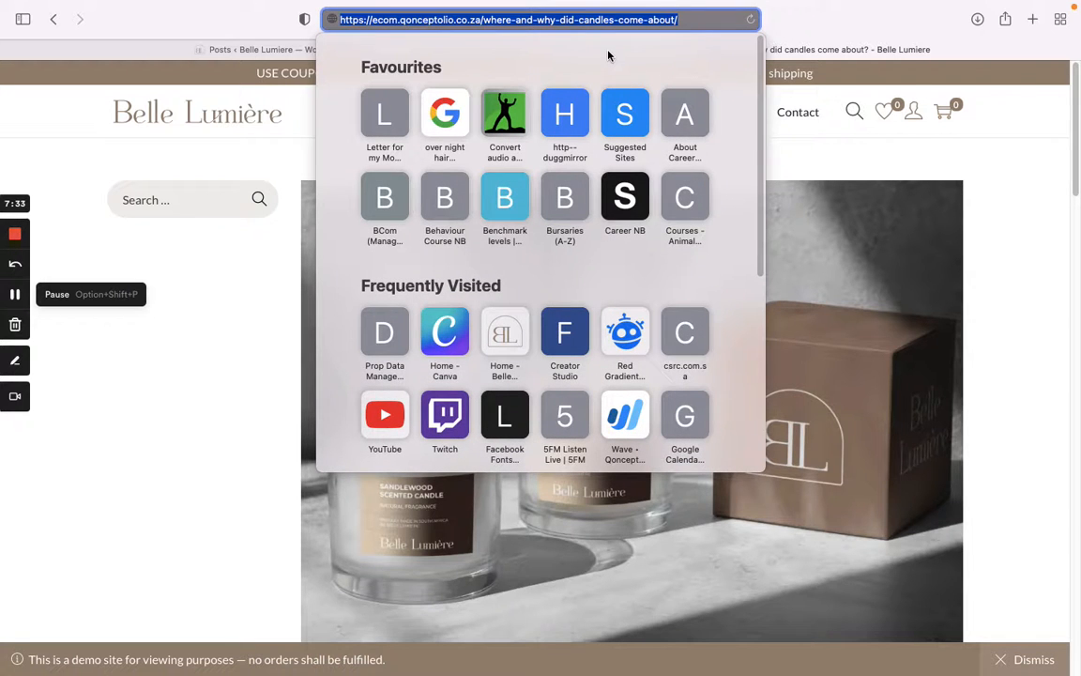
{"action": "left_click", "coordinate": [900, 155]}
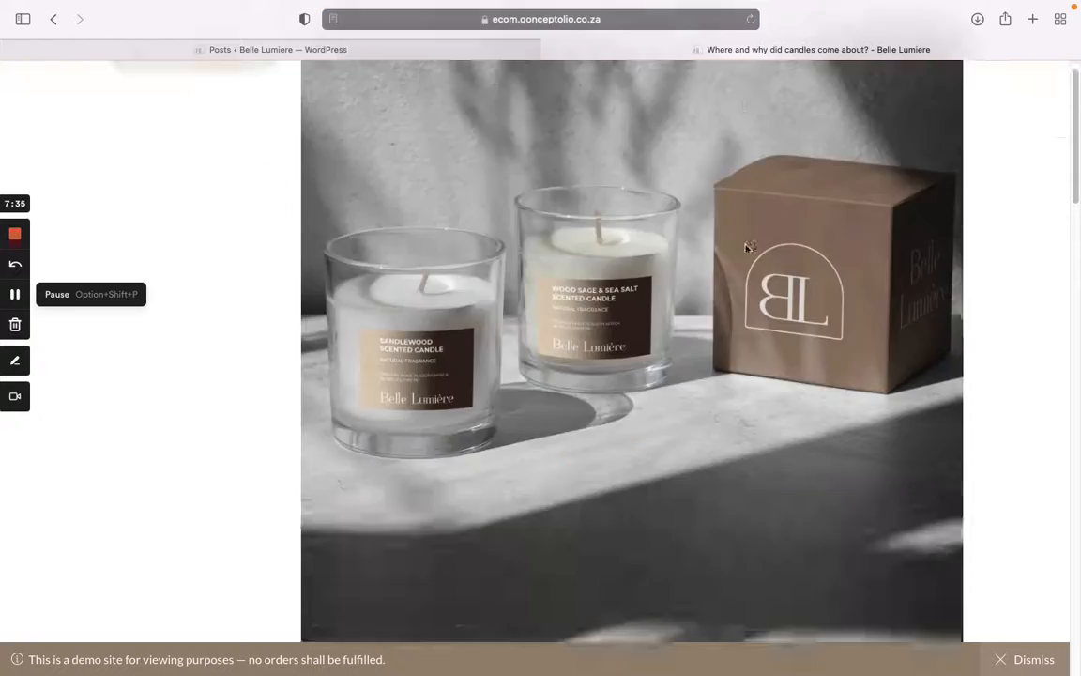